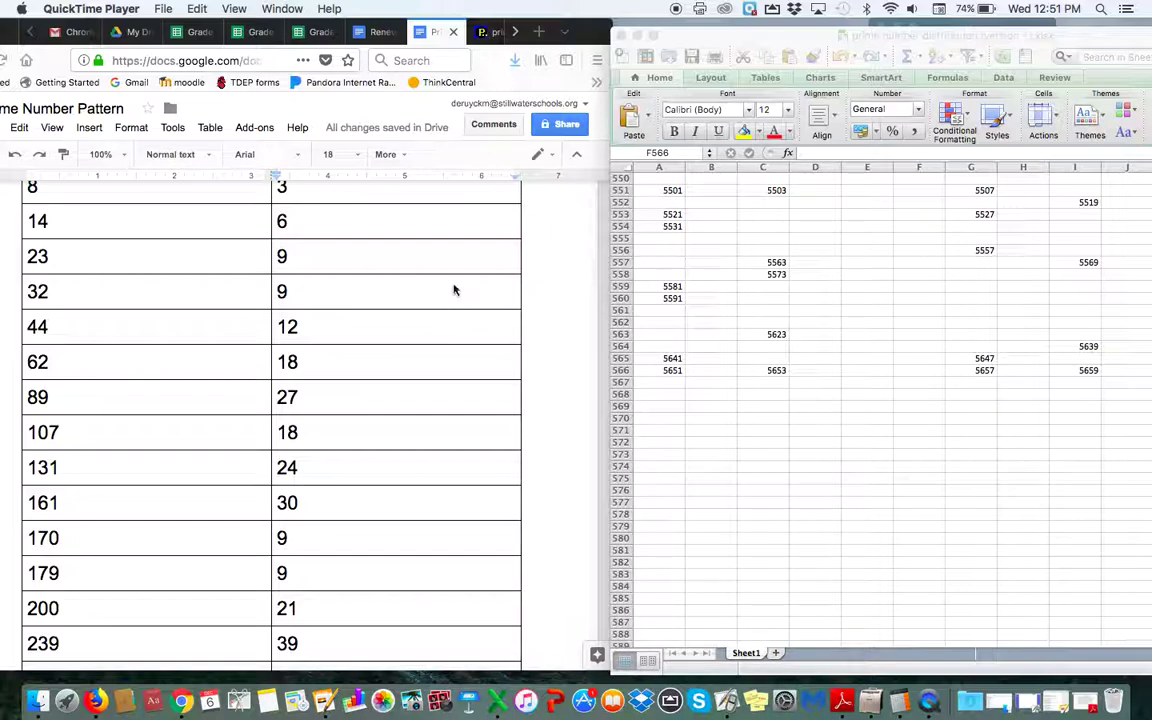
Scroll through the 3 Prime Density table past row 551 until the 4 Prime Density table appears.
scroll(404, 298, up, 5)
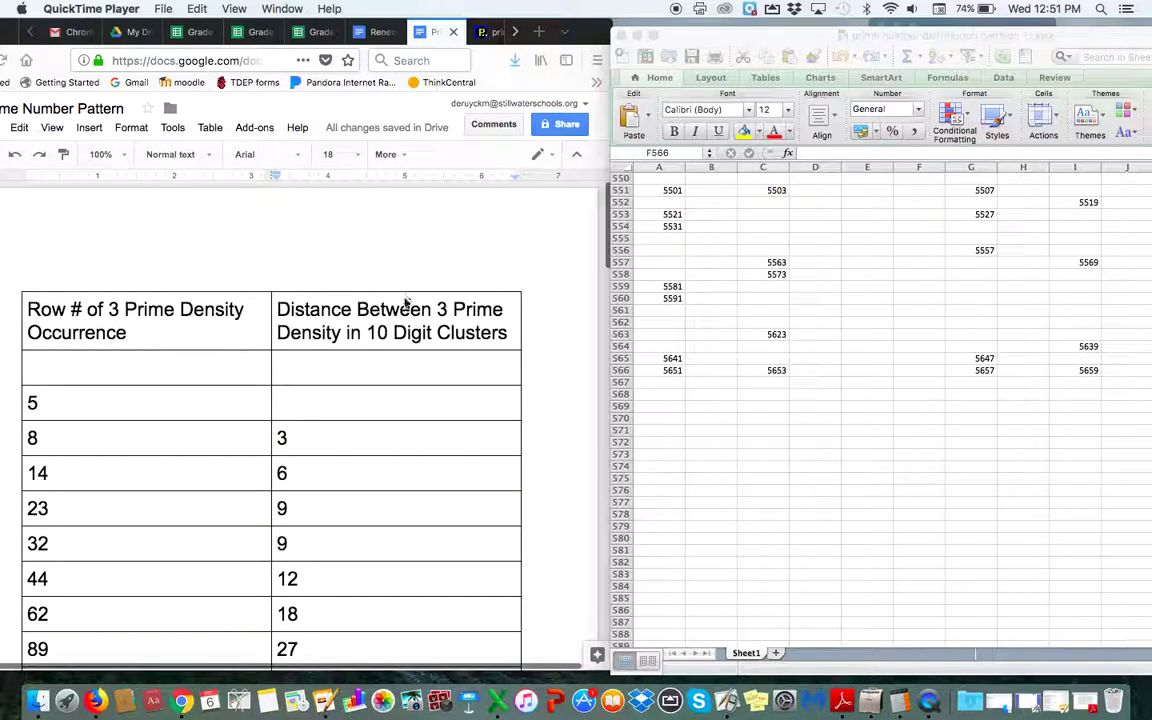
scroll(398, 413, down, 1)
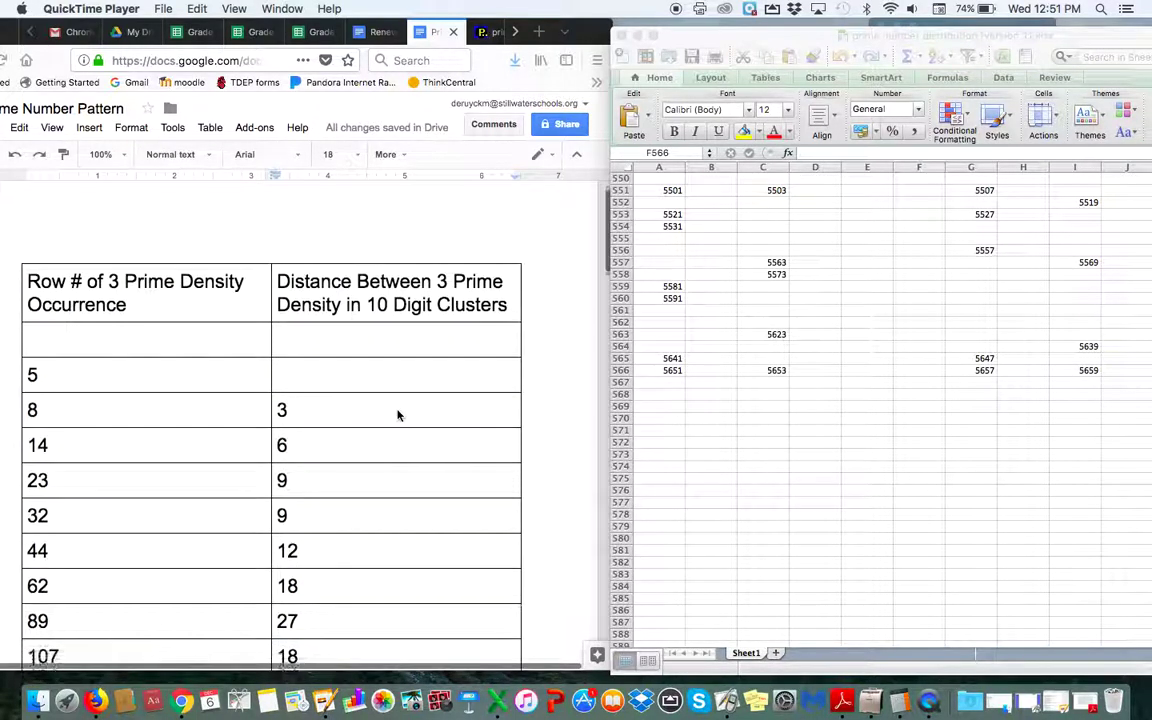
scroll(397, 415, down, 1)
scroll(397, 415, down, 3)
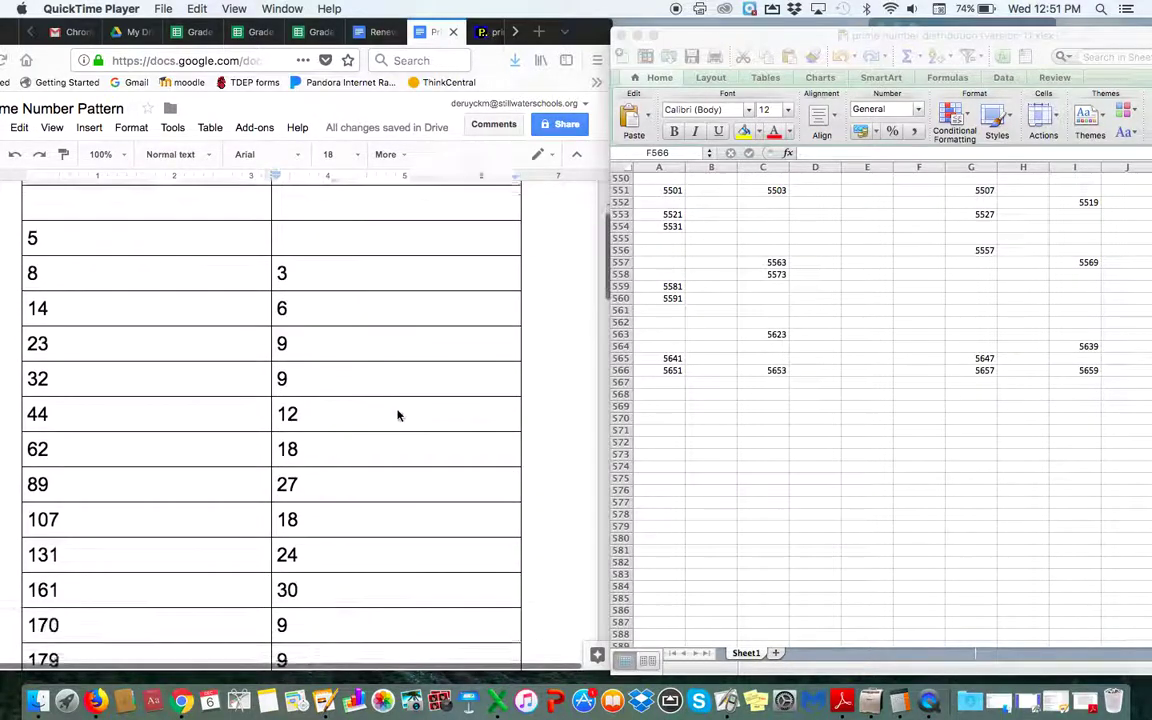
scroll(397, 415, down, 5)
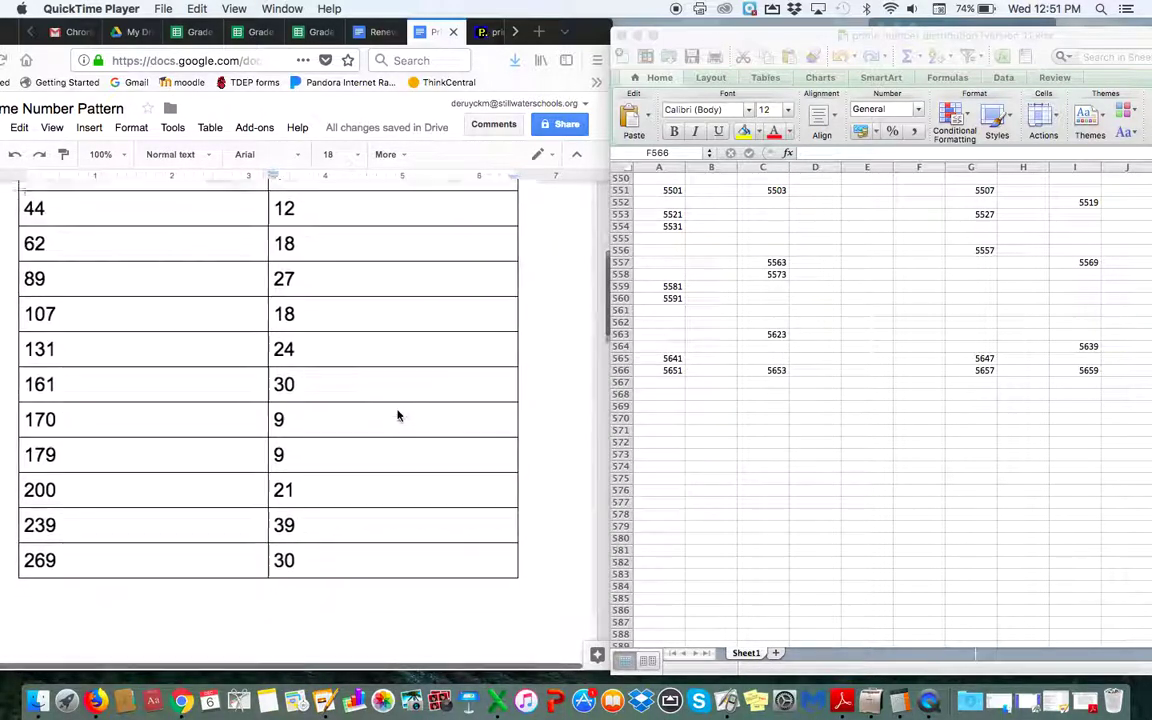
scroll(397, 415, up, 9)
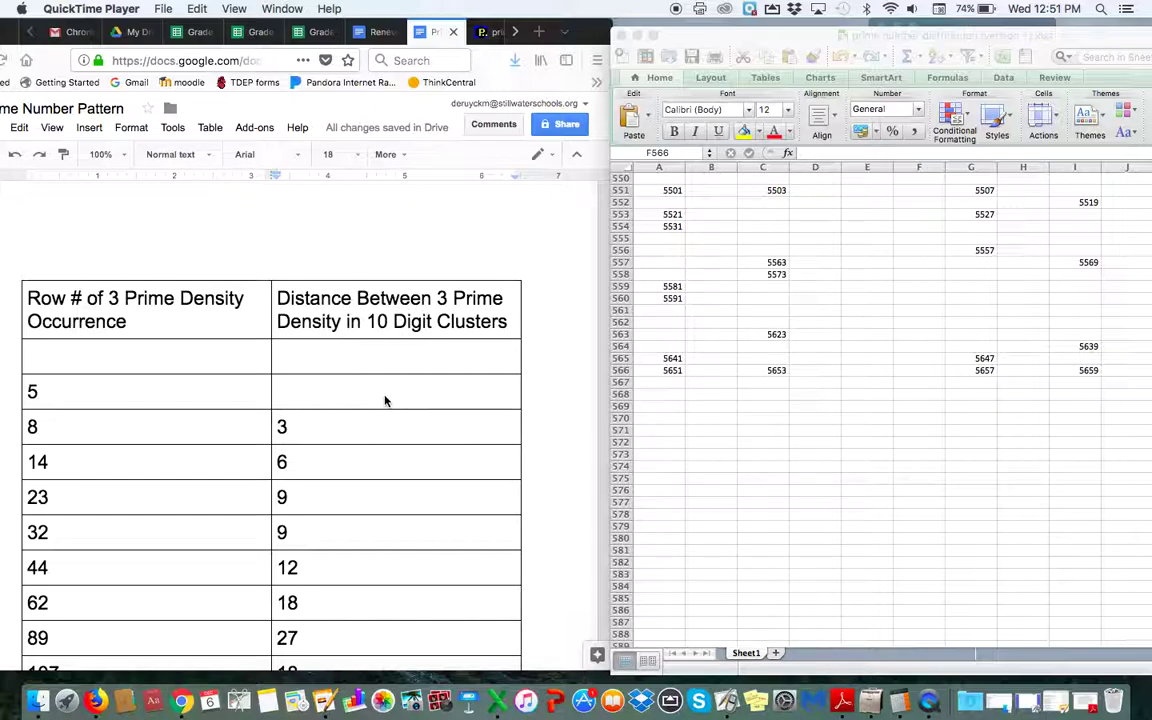
scroll(385, 401, down, 5)
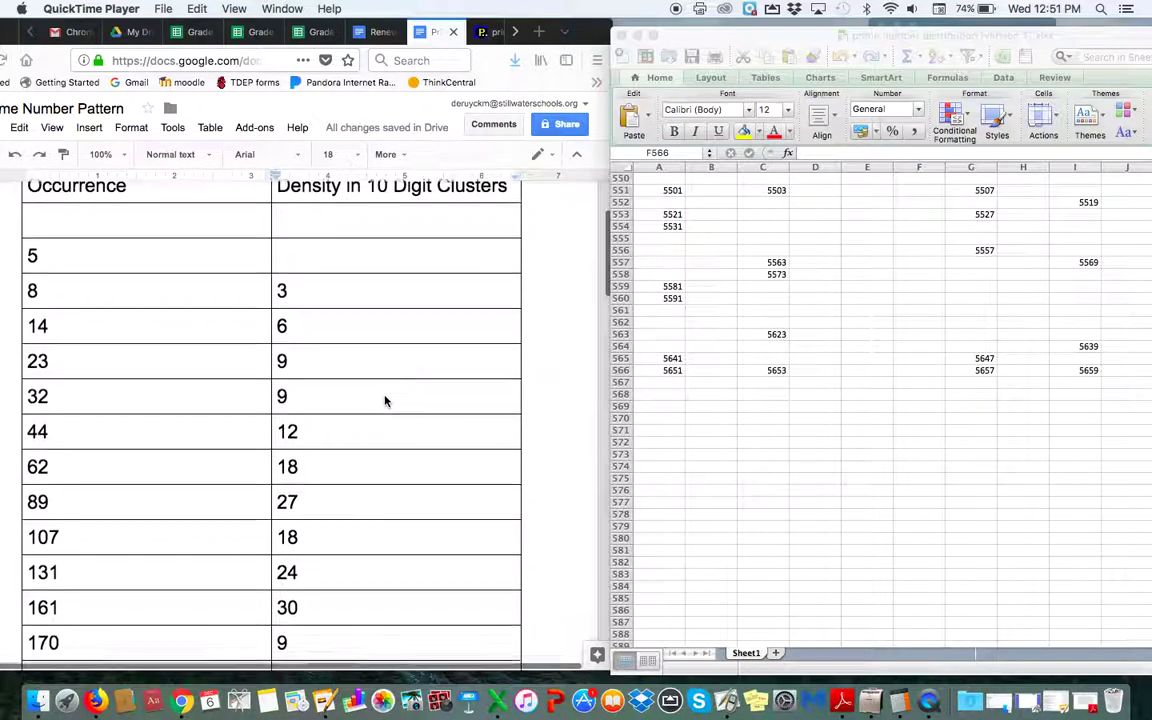
scroll(385, 401, down, 6)
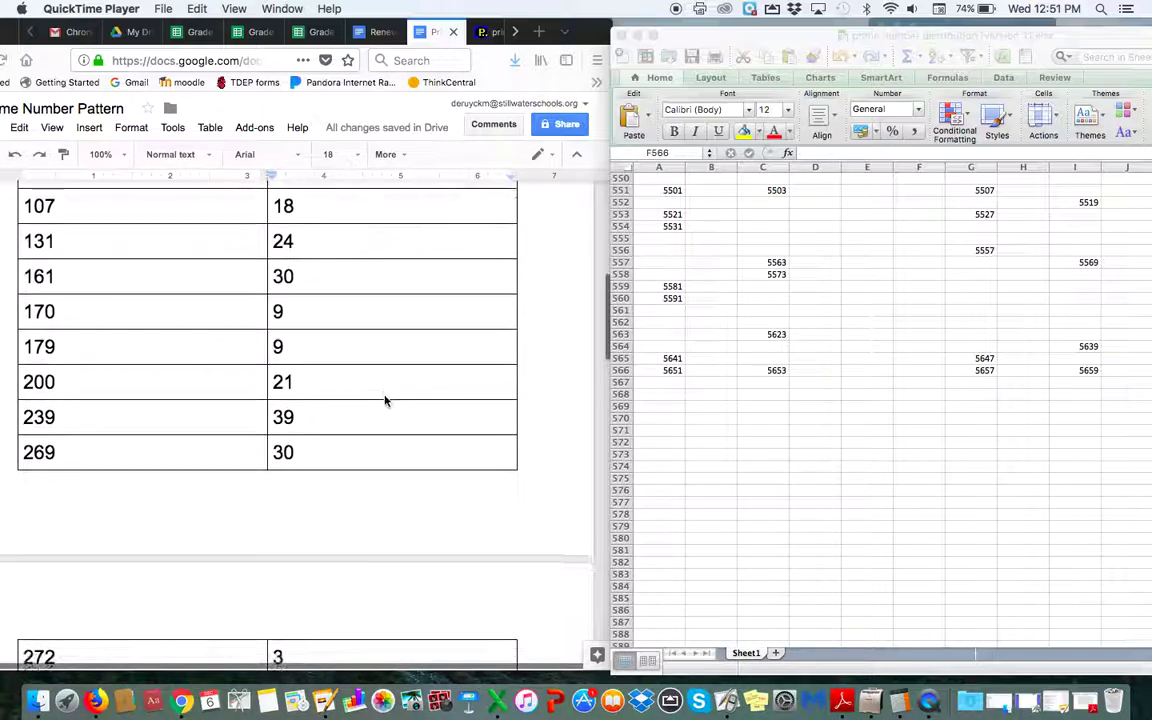
scroll(385, 401, down, 4)
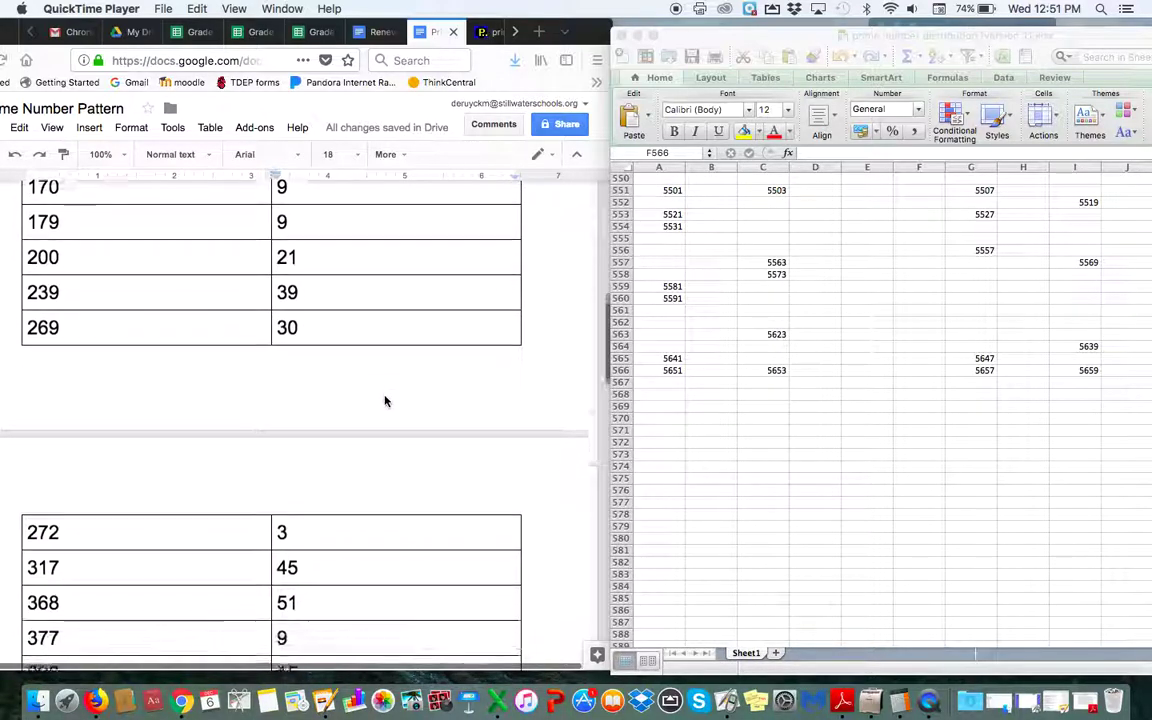
scroll(385, 401, down, 5)
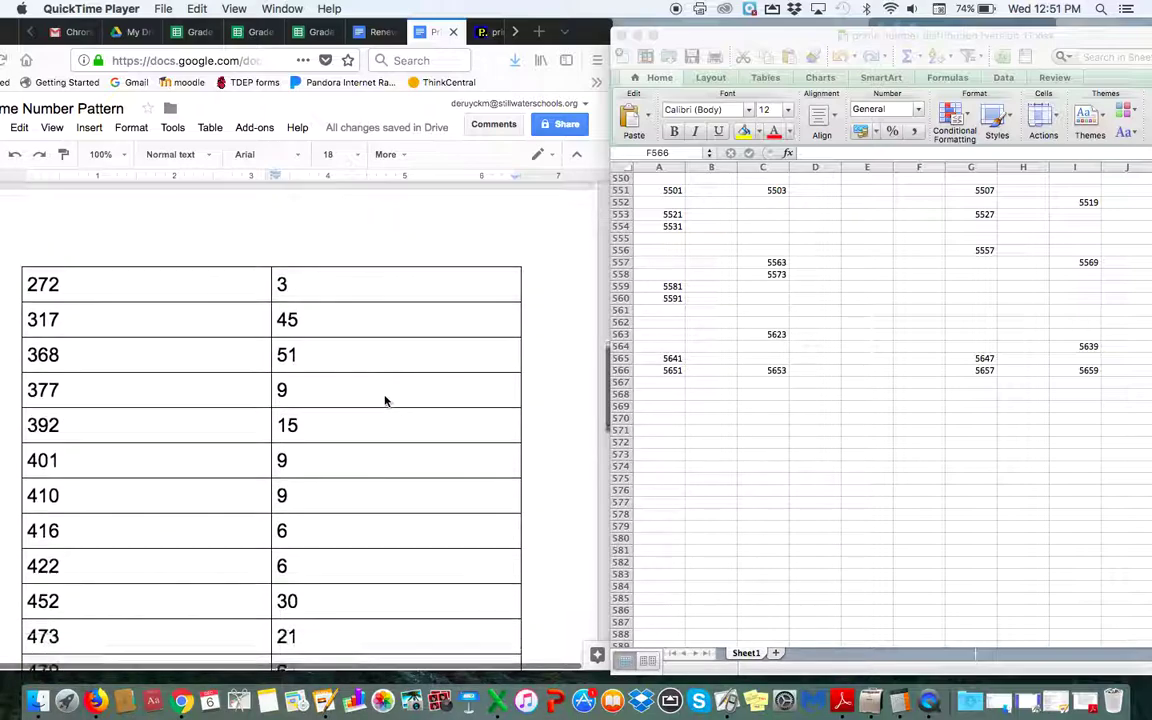
scroll(385, 401, down, 3)
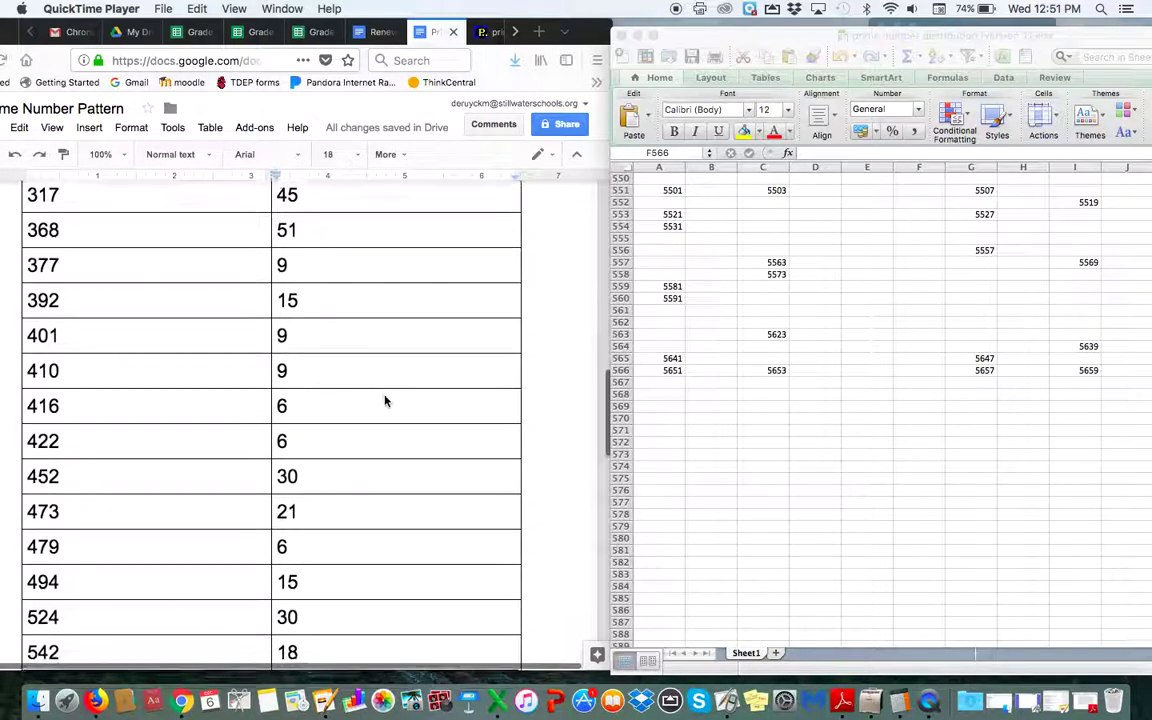
scroll(385, 401, down, 3)
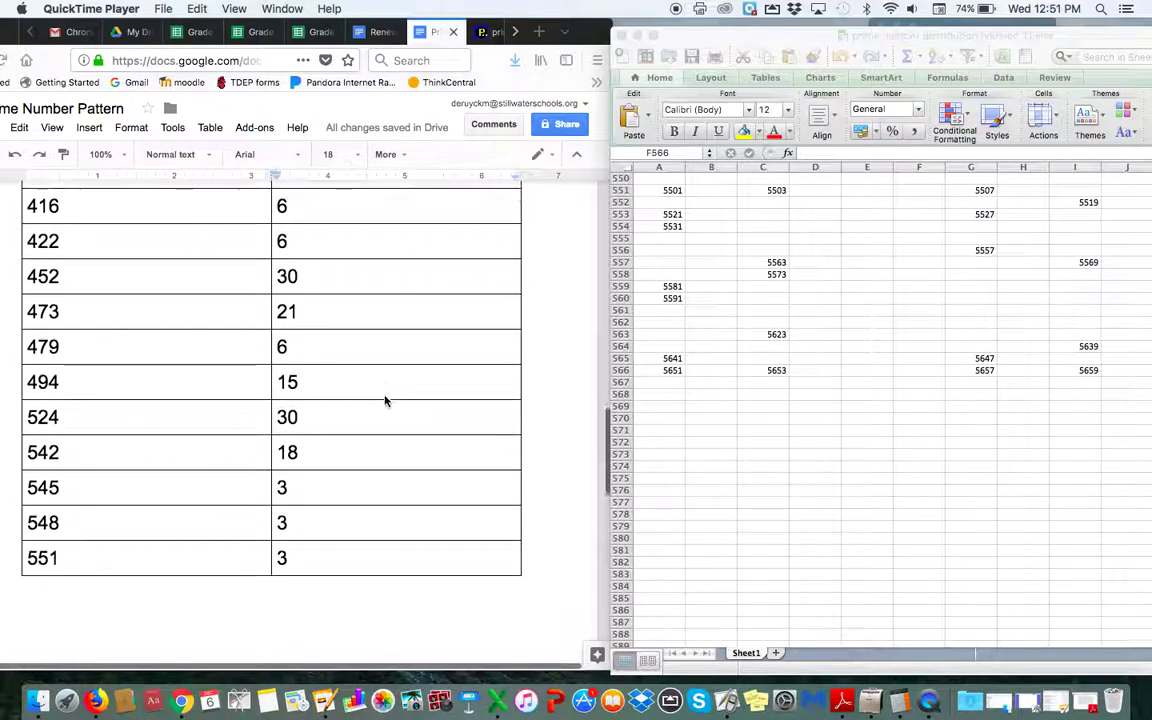
scroll(385, 401, down, 6)
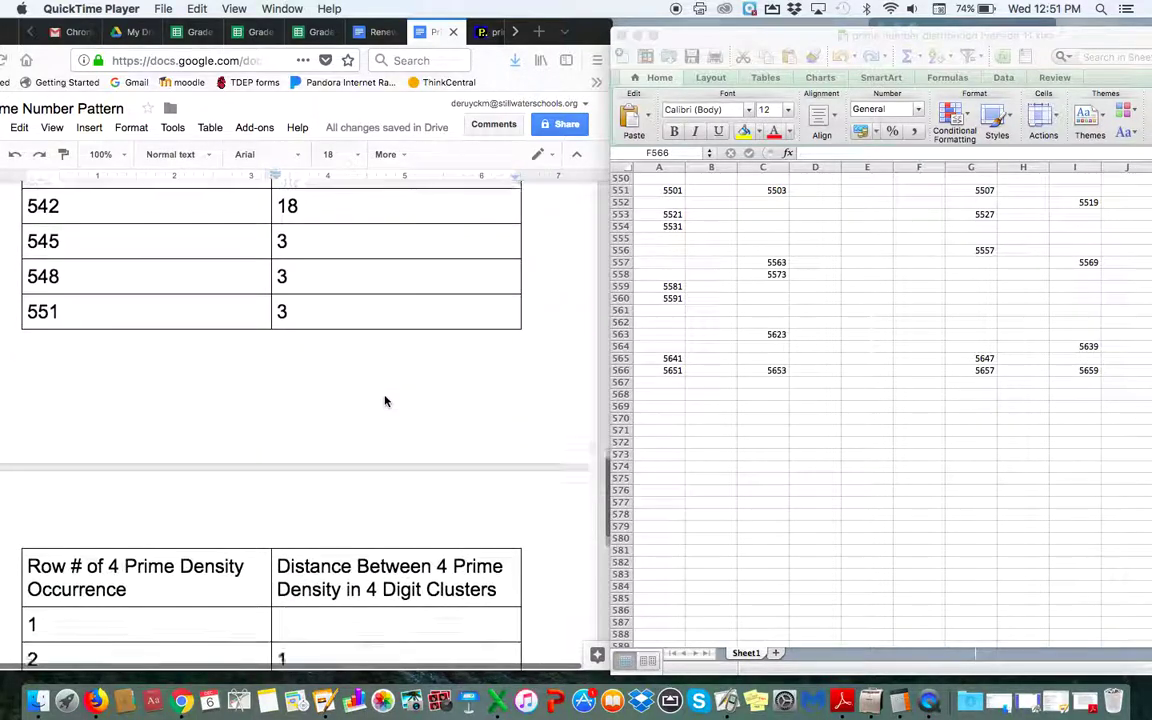
Scroll the 4 Prime Density table and select the distance value 1 in row 2.
scroll(385, 401, down, 3)
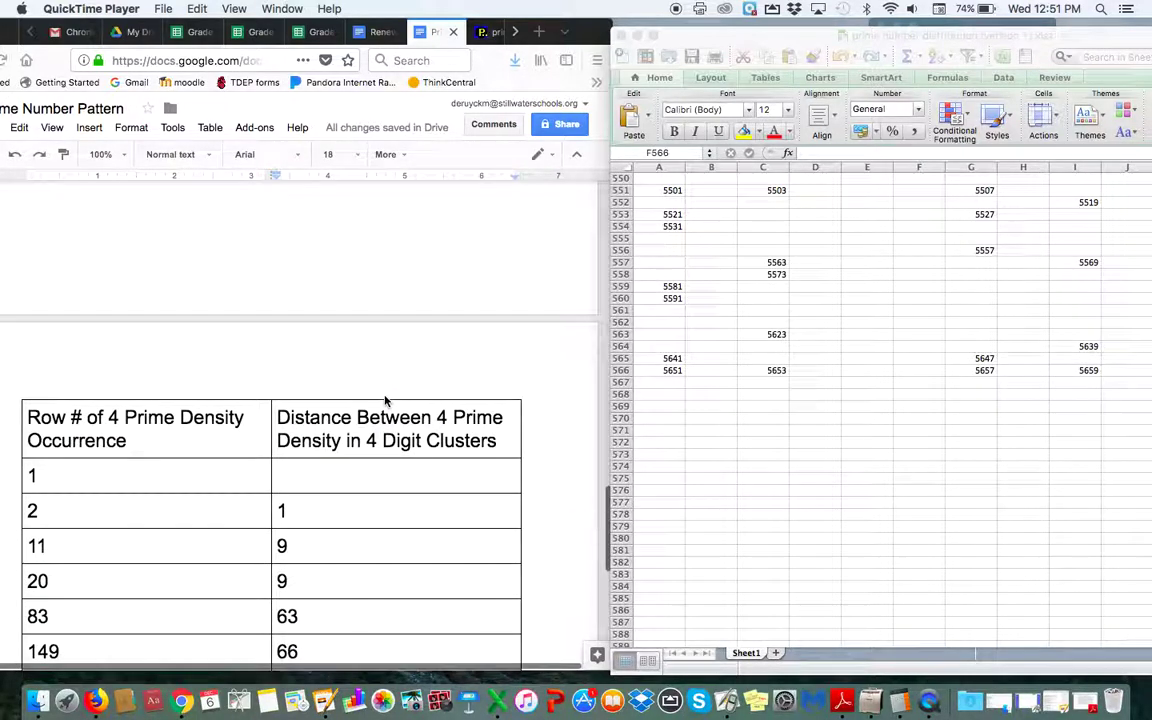
scroll(385, 399, down, 3)
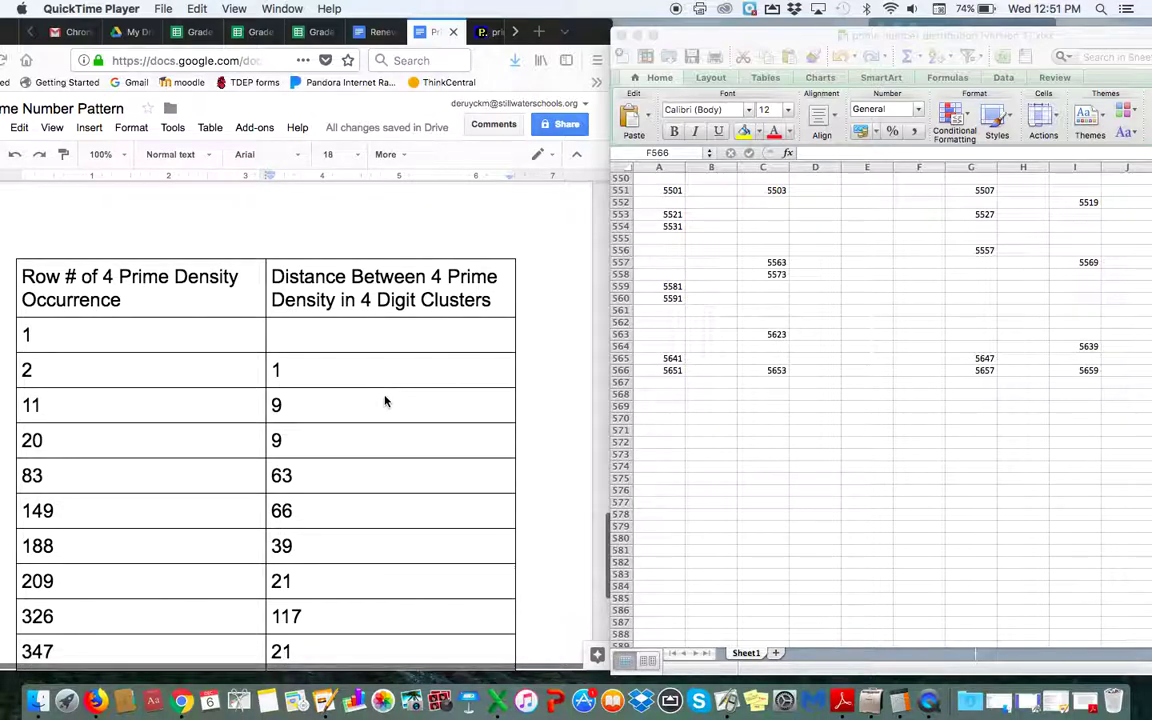
scroll(385, 401, down, 2)
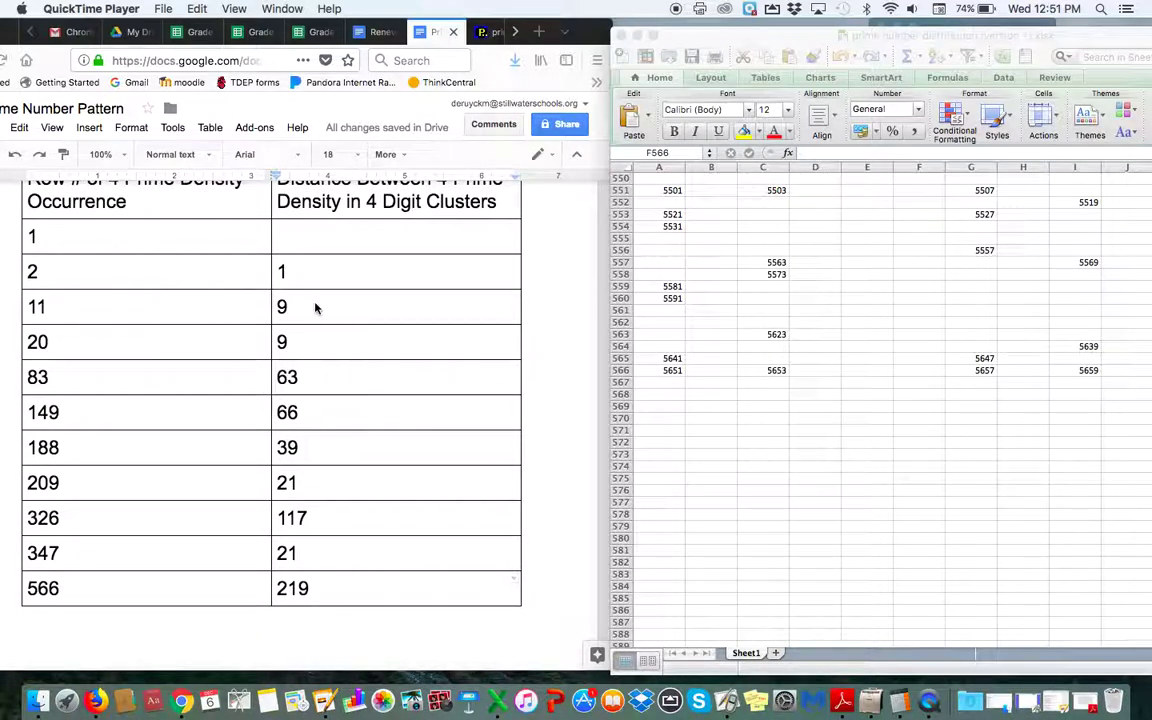
scroll(326, 348, up, 1)
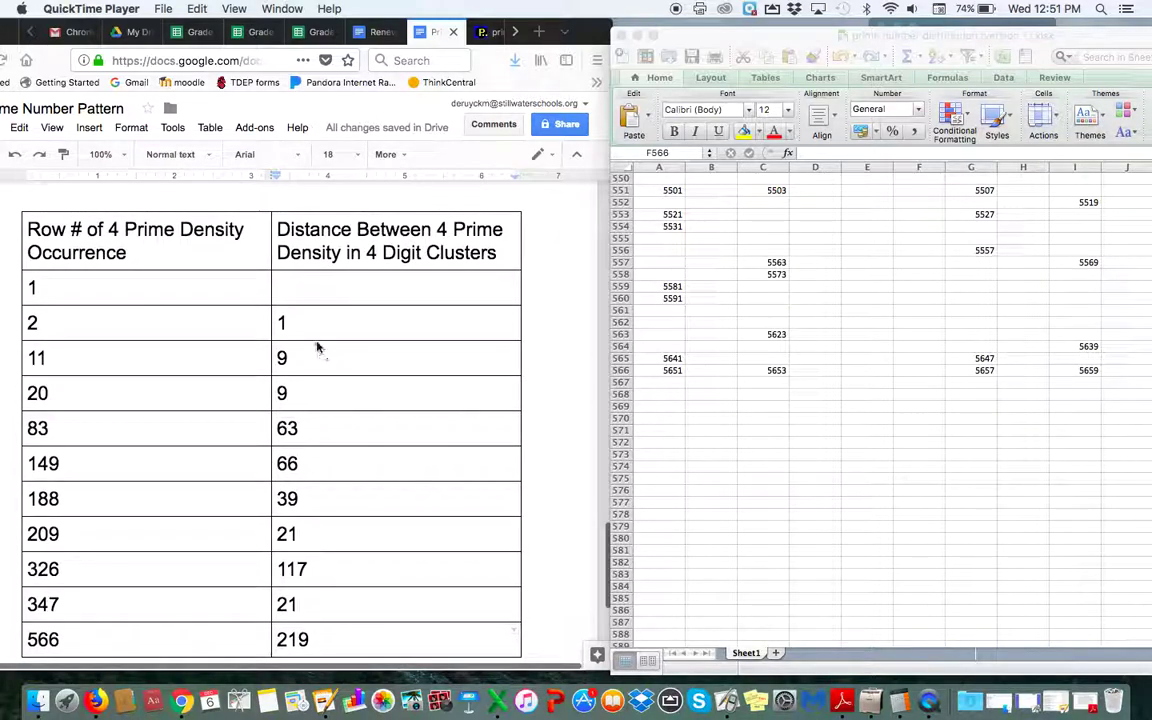
click(285, 325)
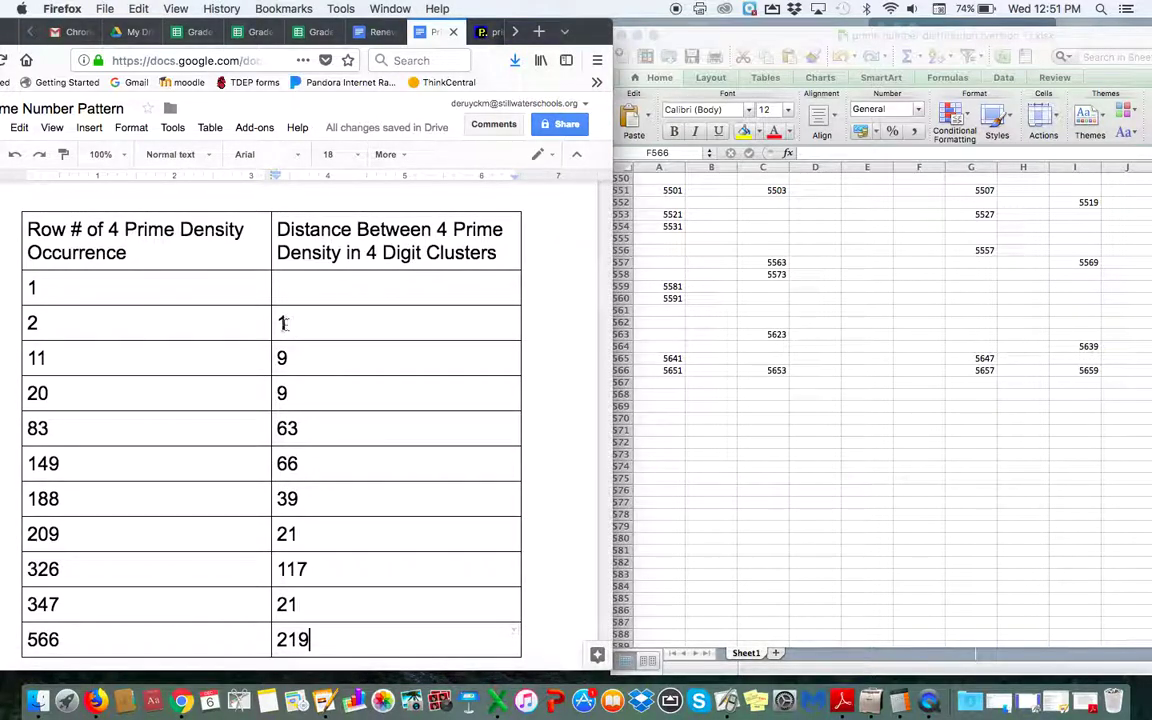
double_click(284, 323)
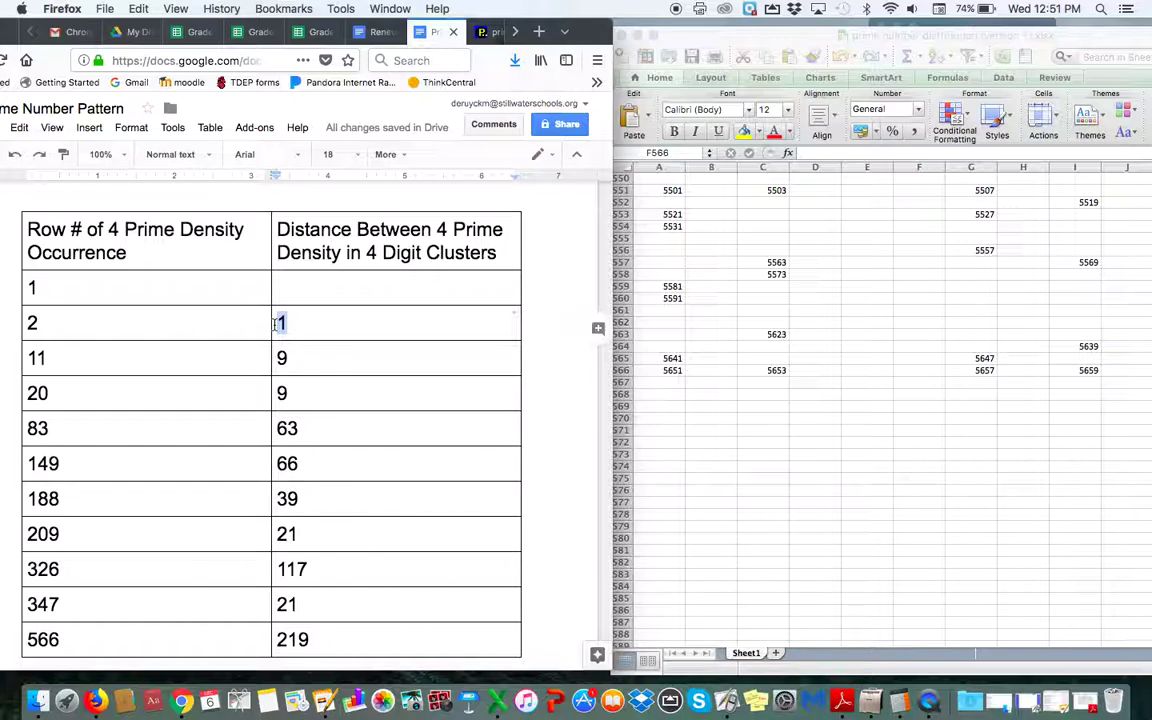
Select the 117 distance in row 326, deselect, and continue to row 566 (219).
scroll(389, 355, down, 1)
scroll(389, 356, down, 1)
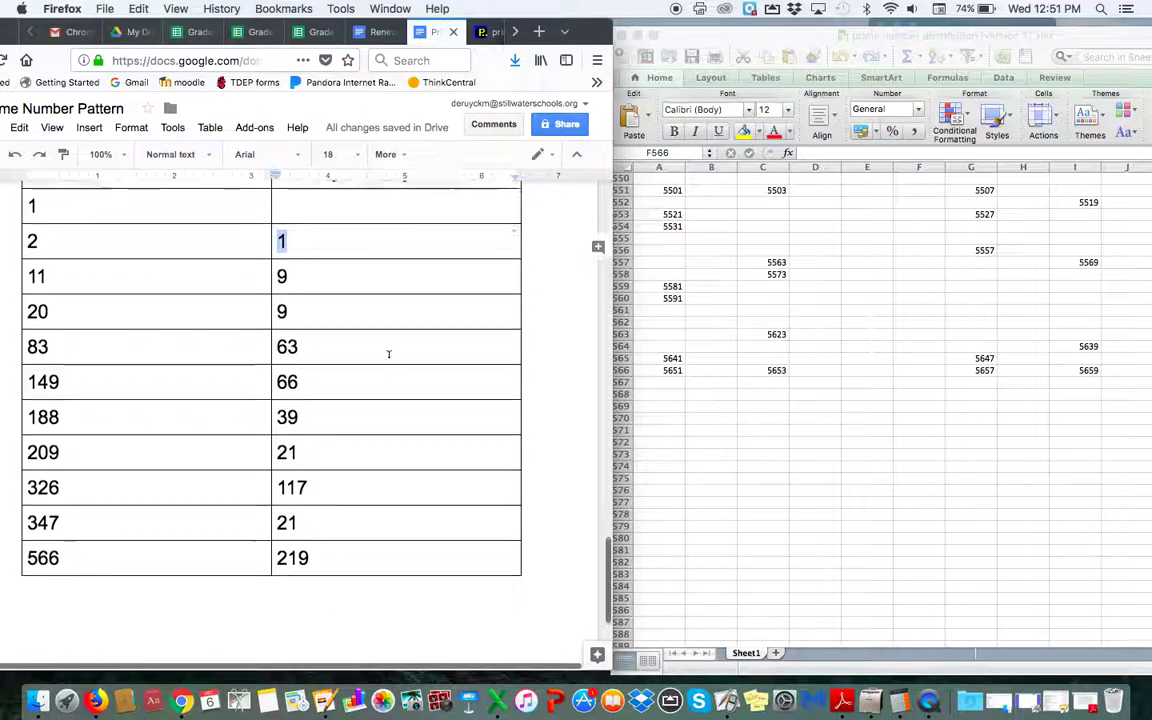
drag(311, 474, 298, 475)
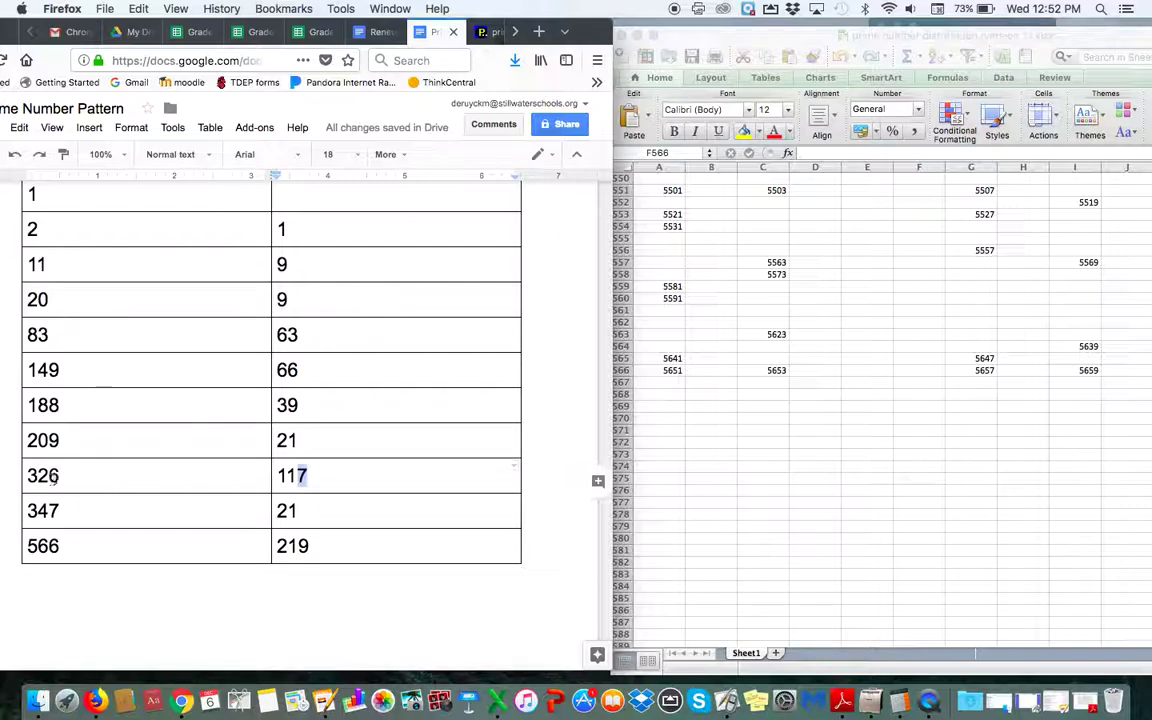
click(318, 475)
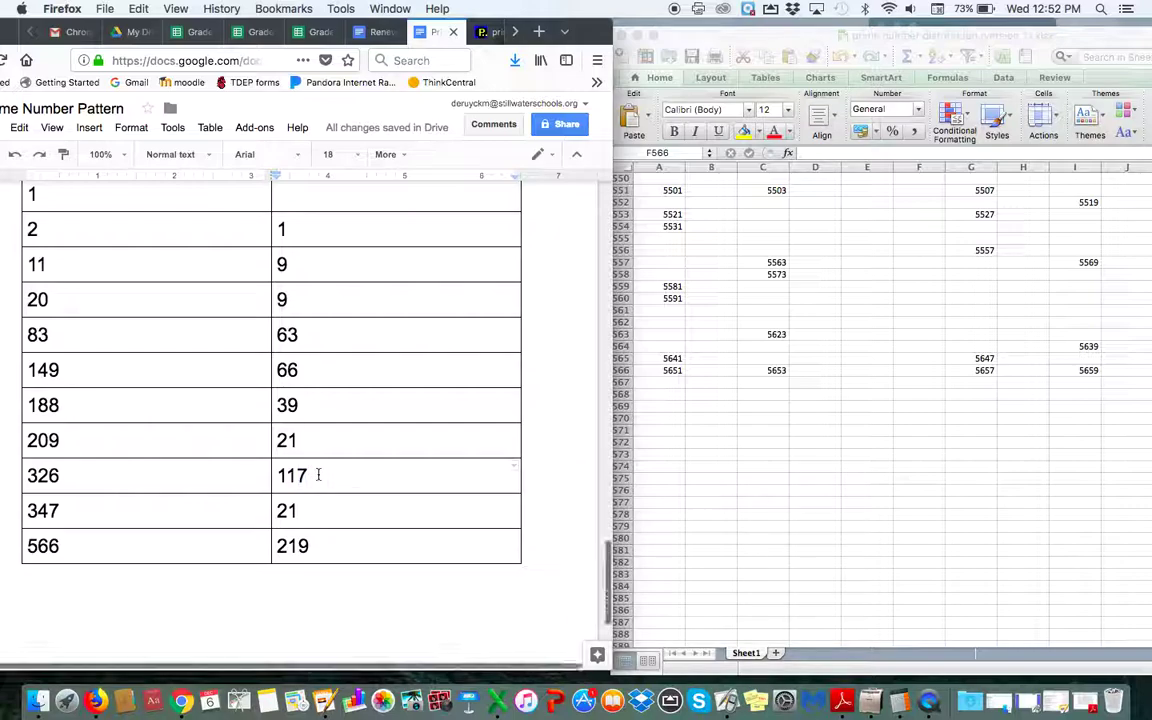
scroll(318, 475, down, 1)
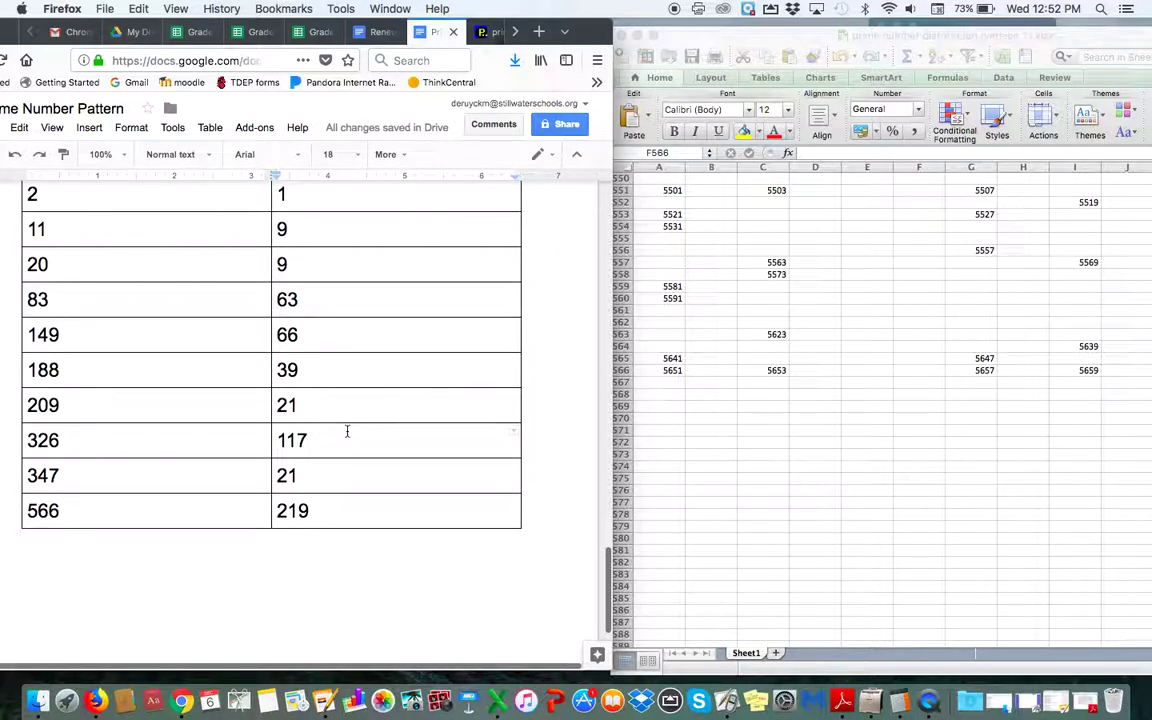
scroll(347, 431, down, 1)
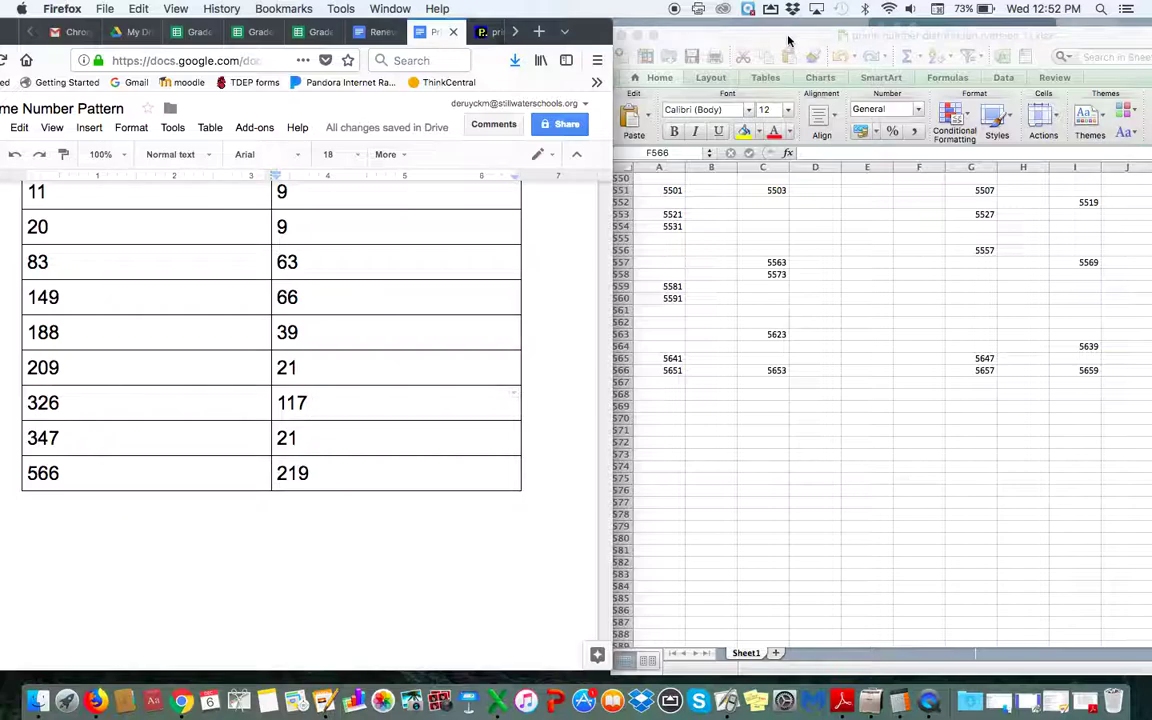
Move the Excel workbook window left and scroll the sheet back to row 1, column A.
drag(788, 40, 507, 35)
scroll(815, 246, right, 3)
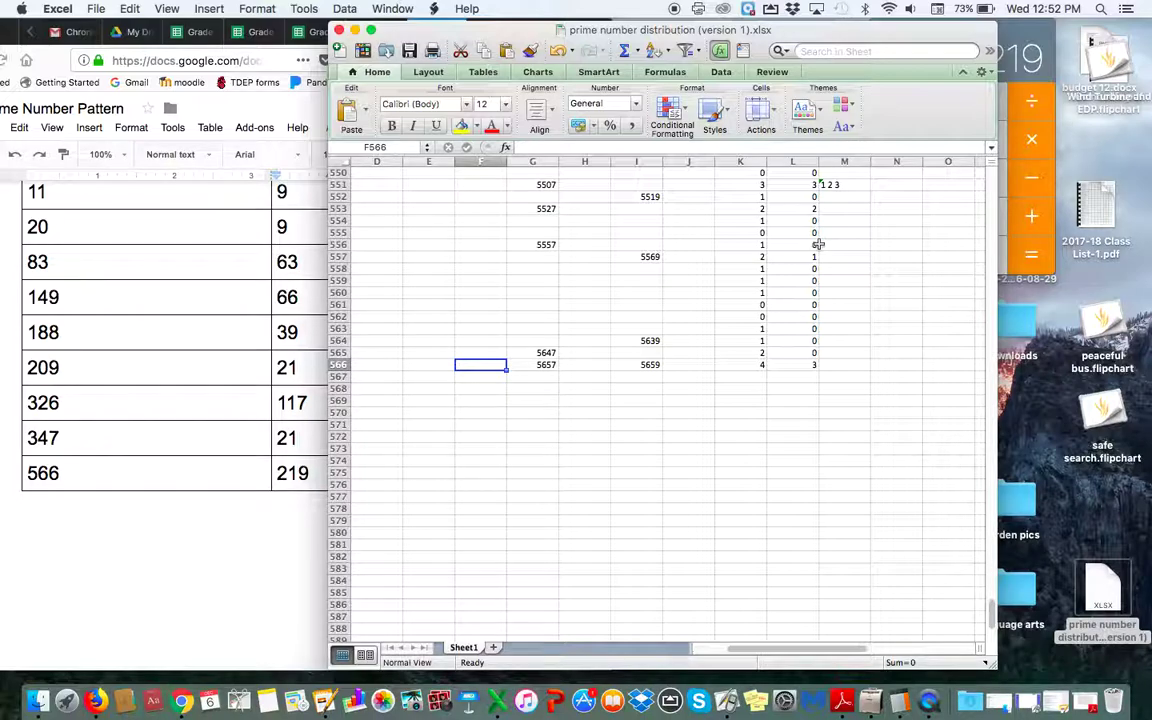
scroll(818, 244, up, 10)
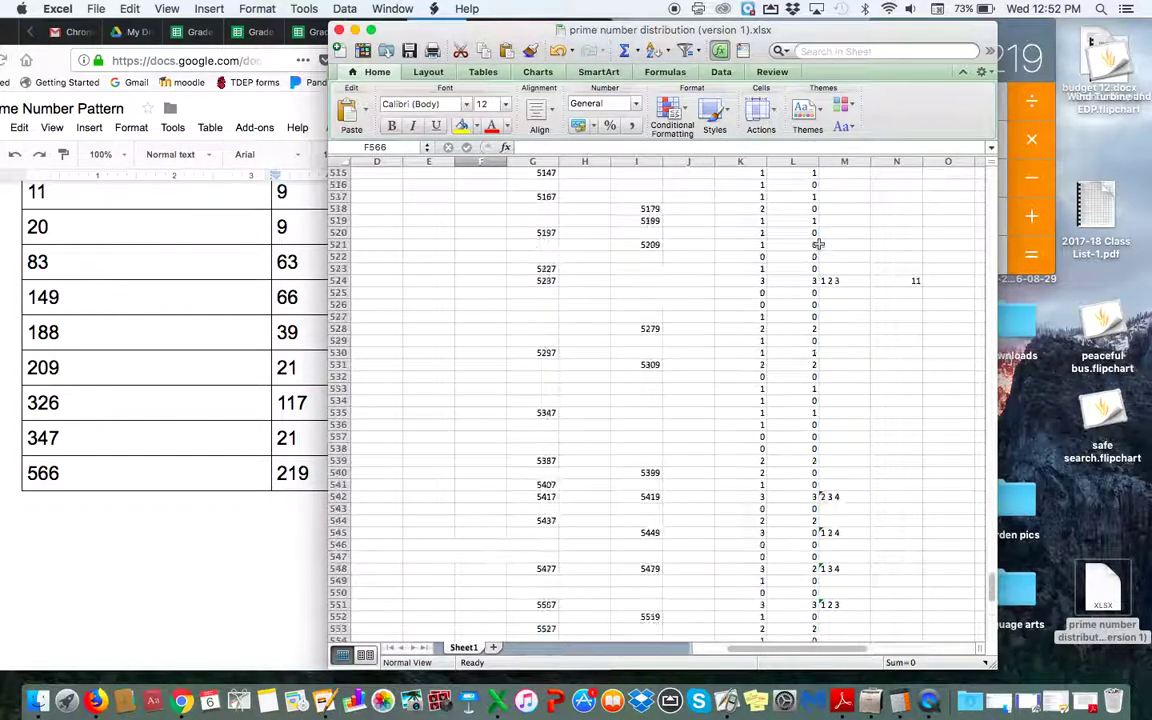
scroll(818, 244, up, 5)
scroll(414, 231, up, 15)
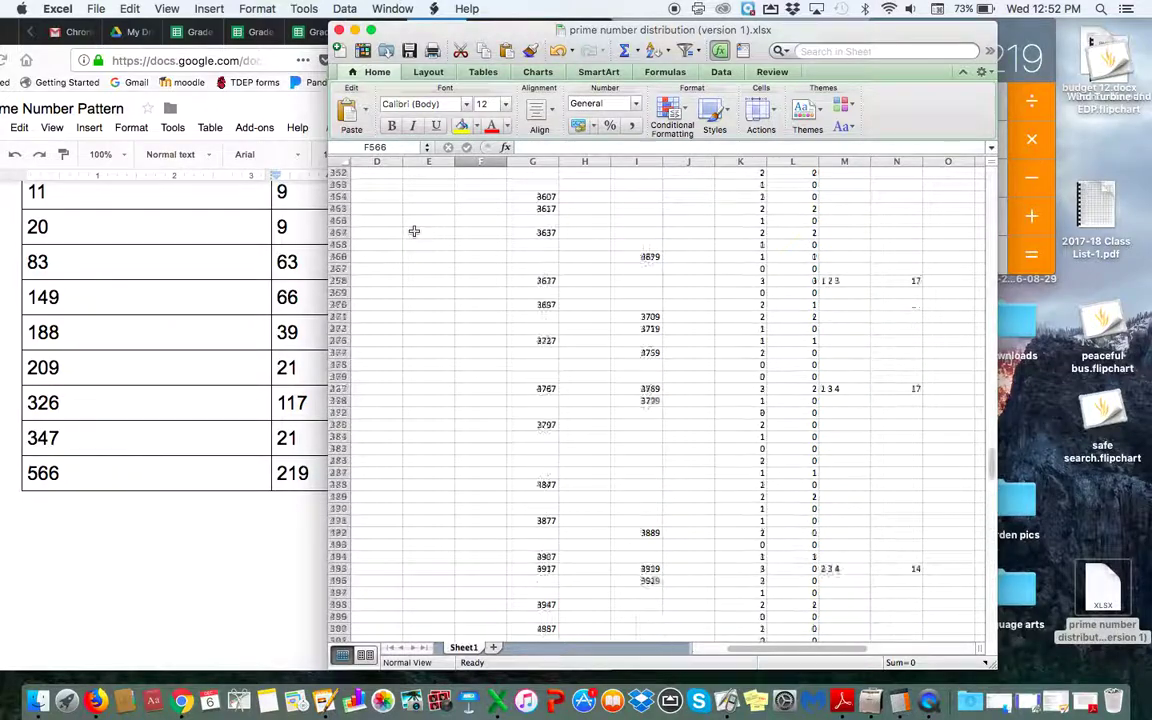
scroll(414, 231, up, 20)
scroll(354, 212, left, 3)
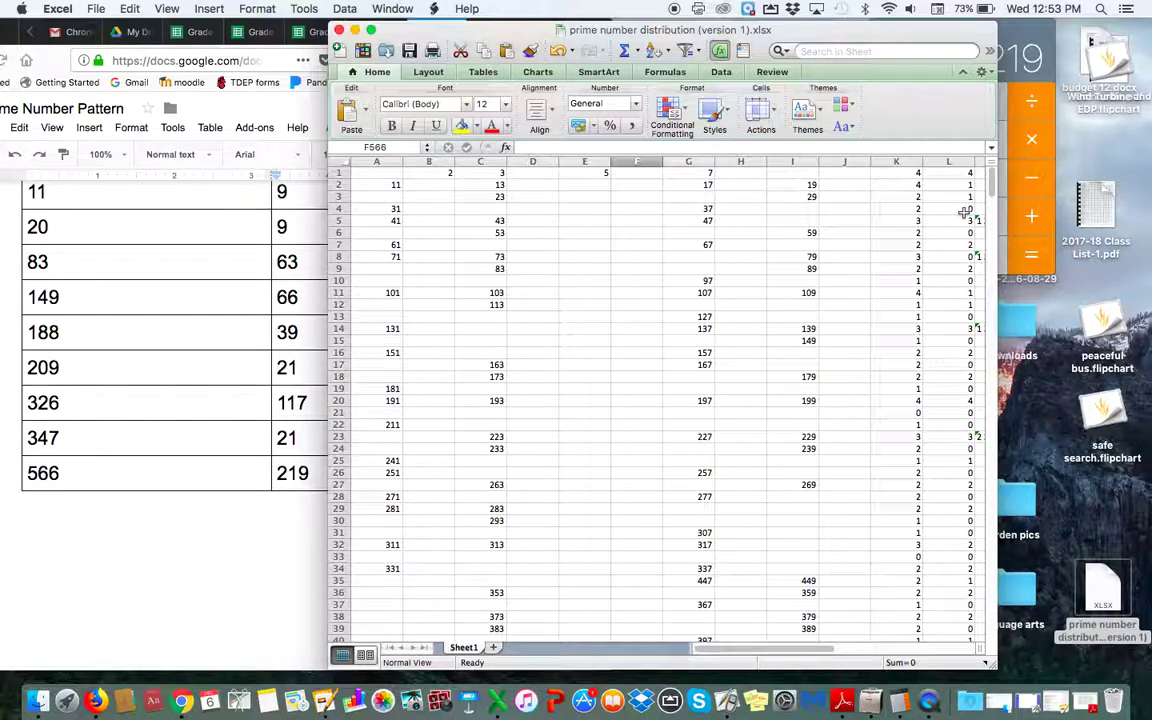
Slide the workbook window left to expose the calculator and view columns D–O.
scroll(963, 213, right, 2)
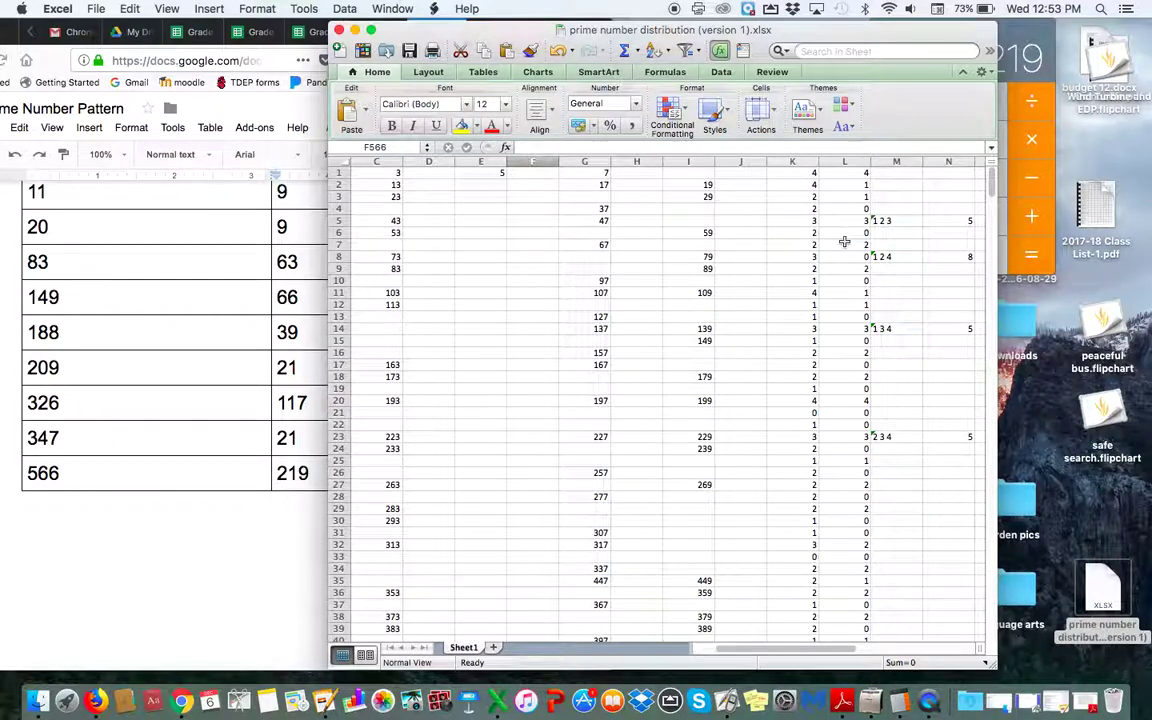
scroll(844, 242, left, 2)
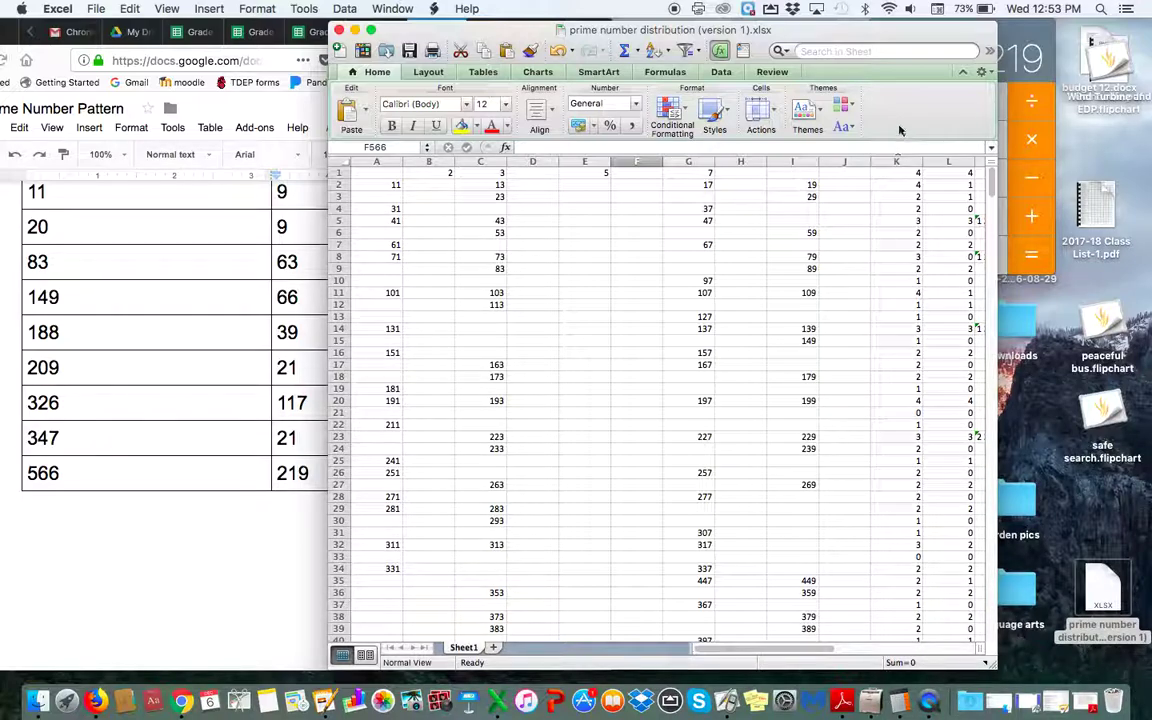
drag(901, 40, 845, 38)
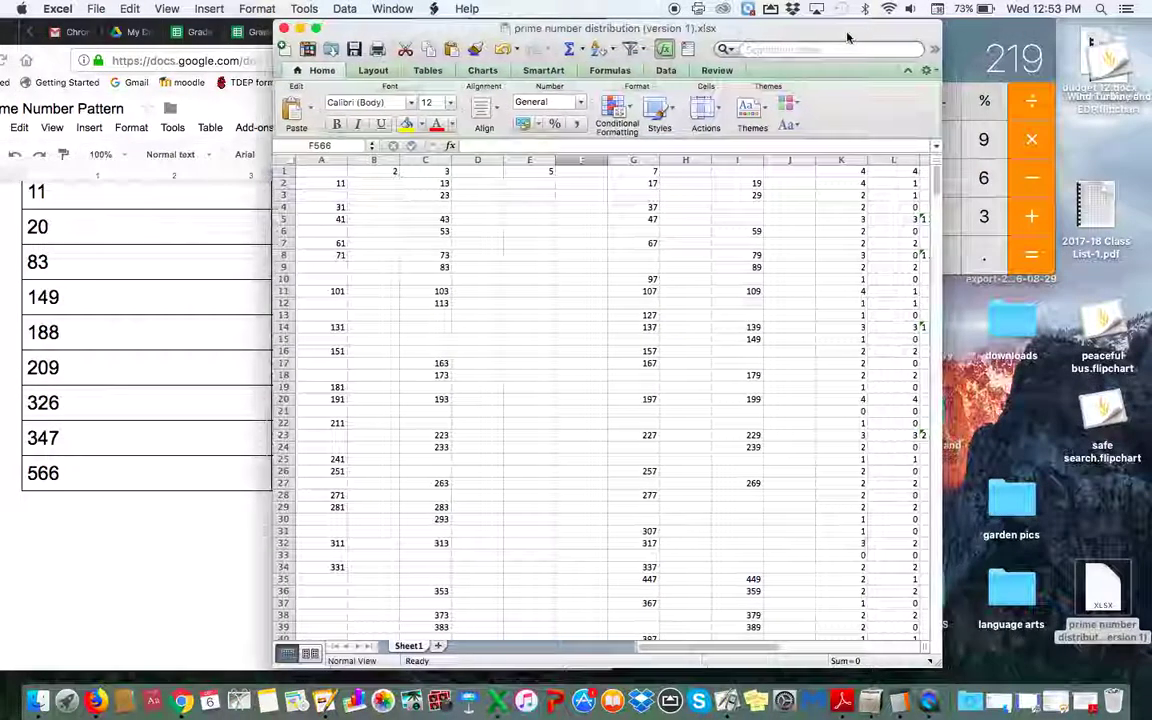
scroll(884, 271, right, 2)
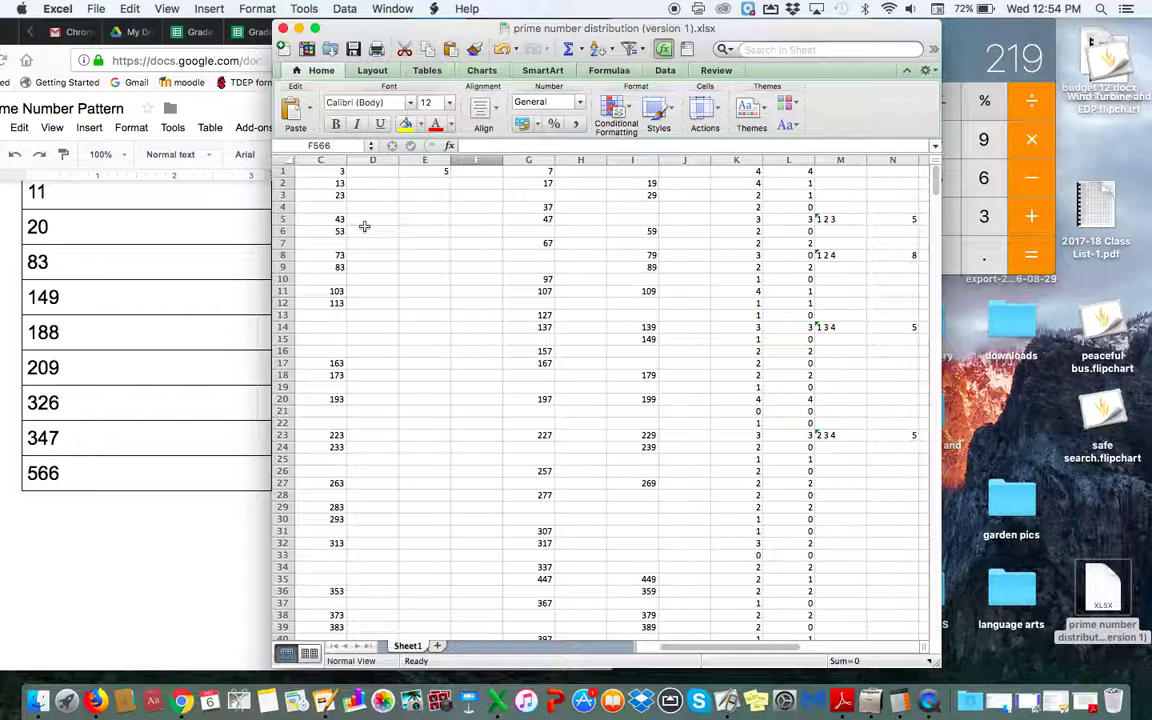
scroll(404, 240, left, 2)
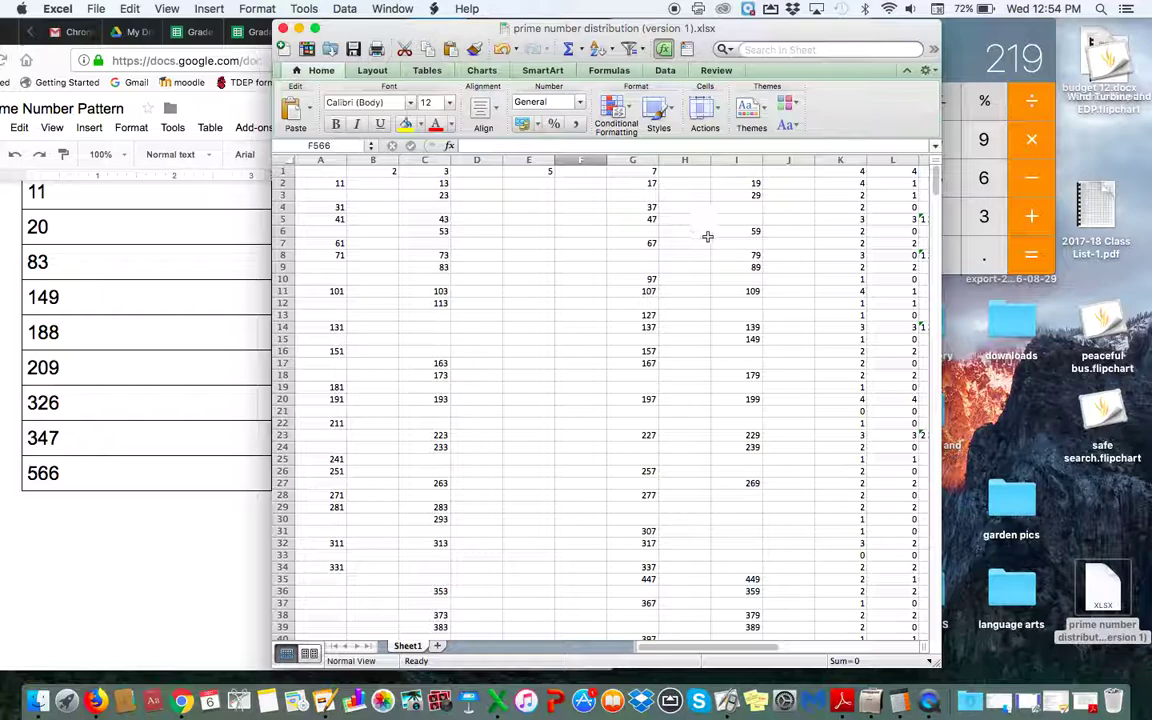
scroll(707, 237, right, 3)
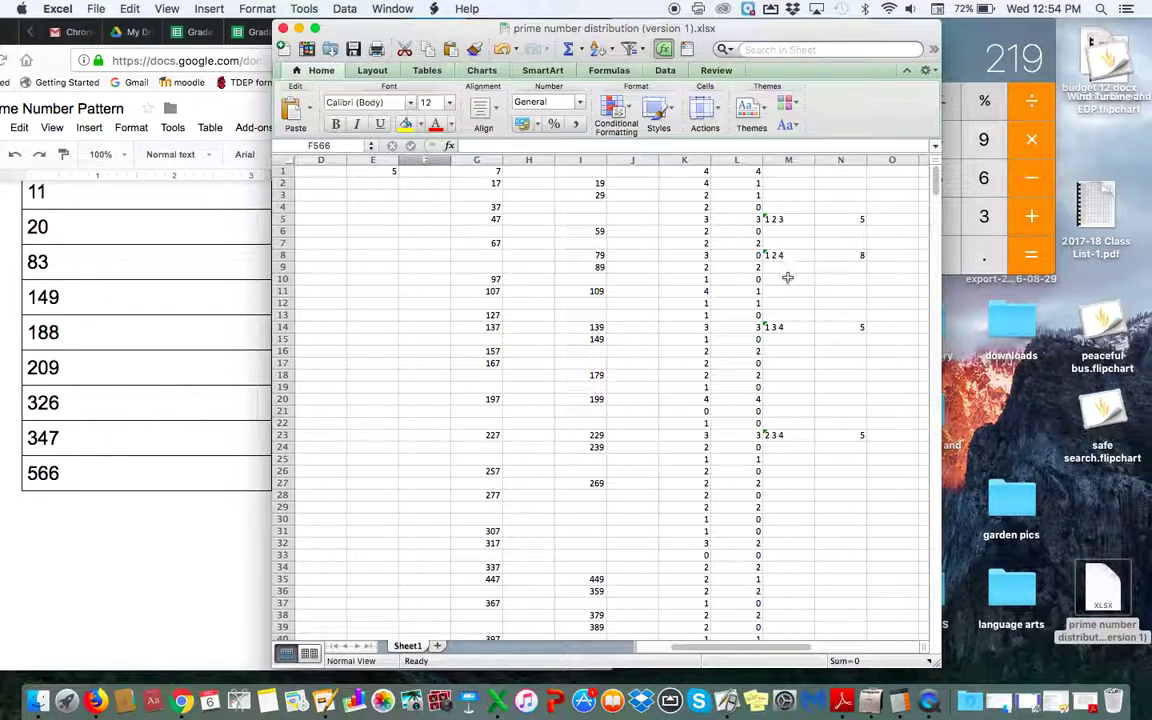
Read the row 14 and row 23 totals (418 and 690), then enter digit-sum 8 in cell N8.
scroll(789, 330, down, 2)
scroll(789, 334, down, 10)
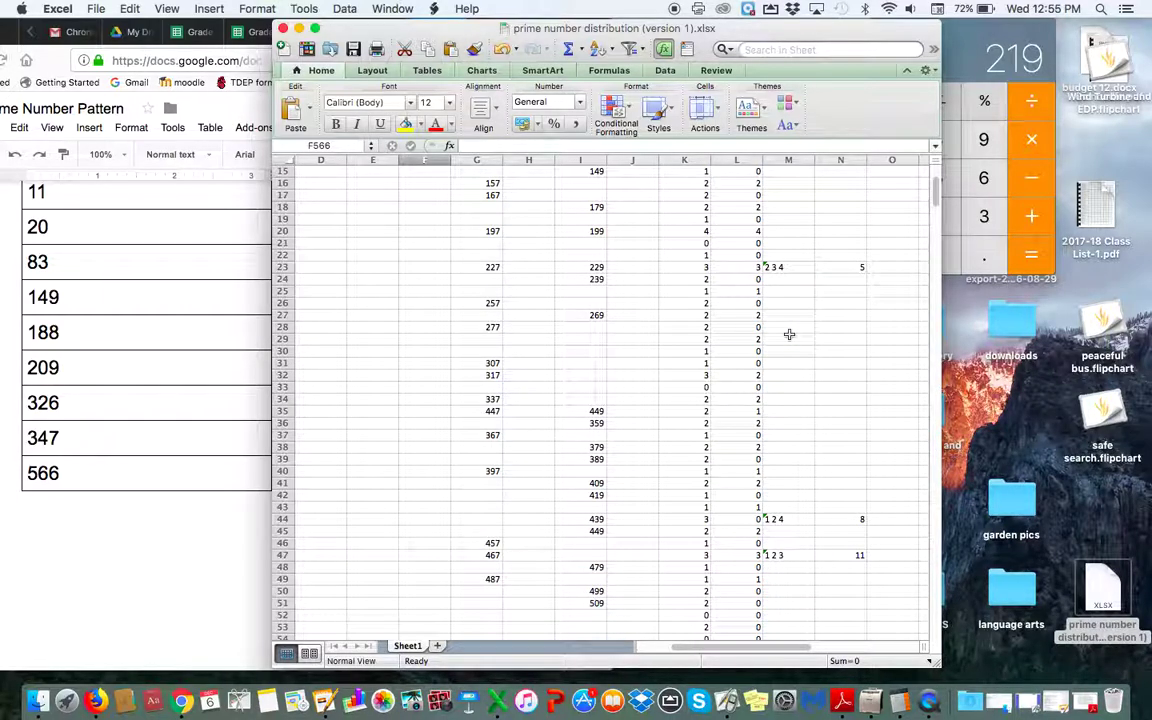
scroll(789, 334, down, 7)
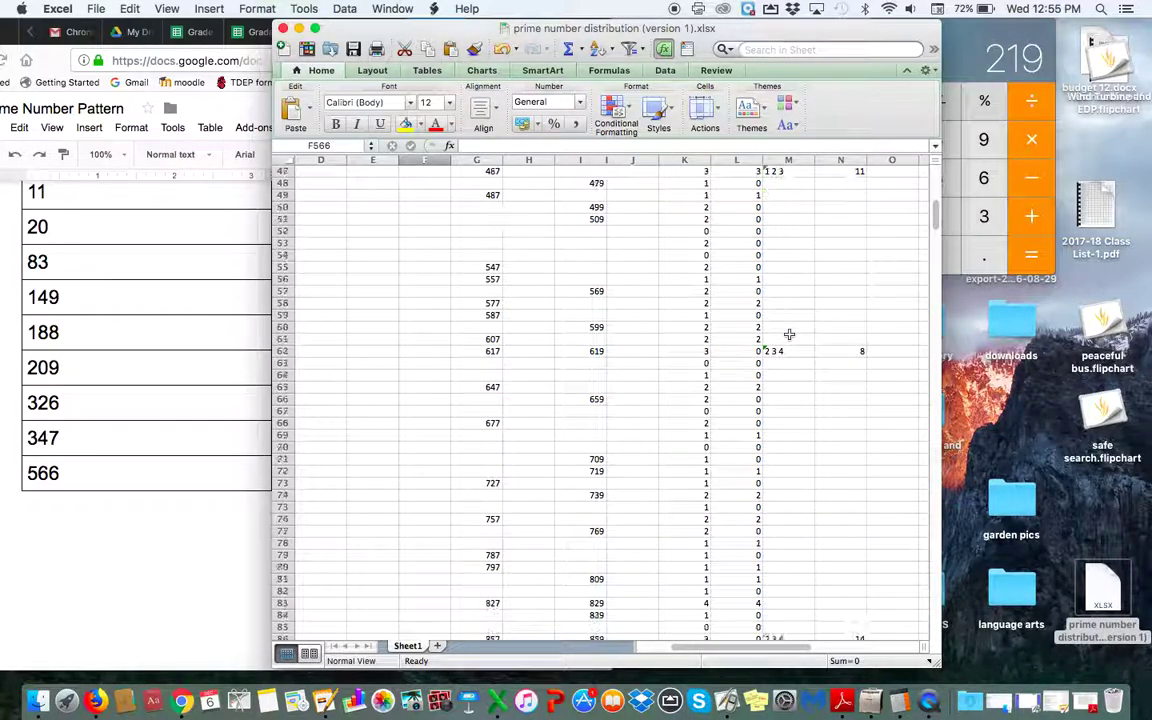
scroll(789, 334, down, 12)
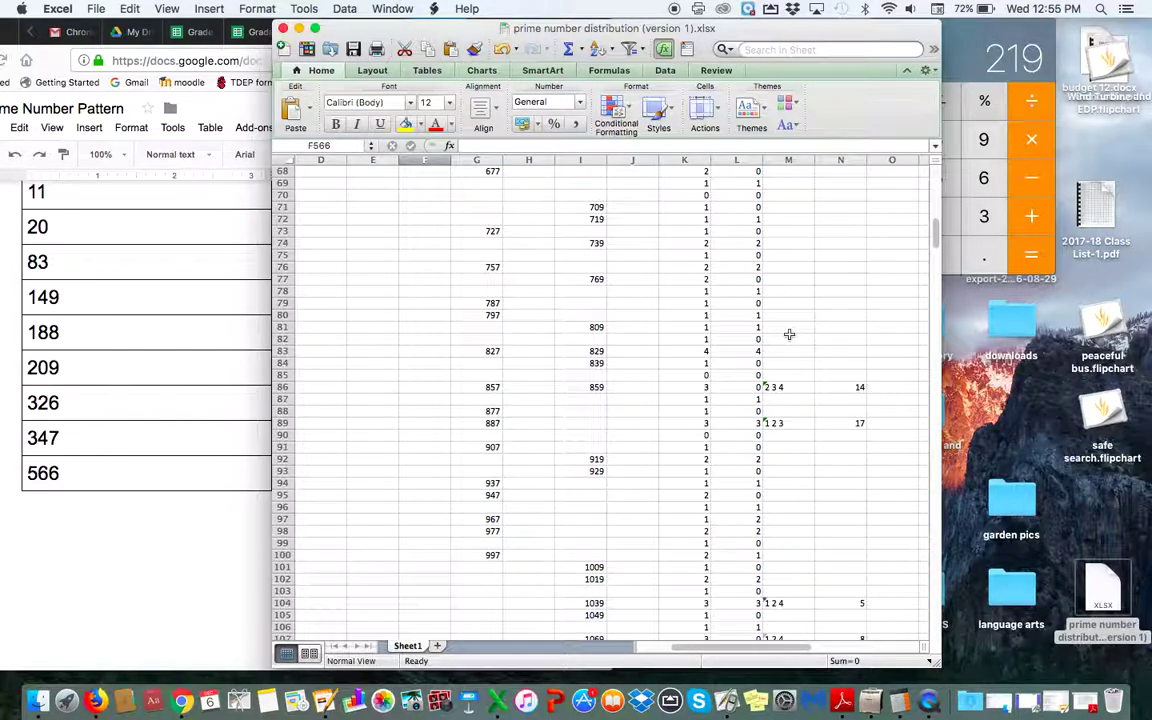
scroll(789, 334, down, 1)
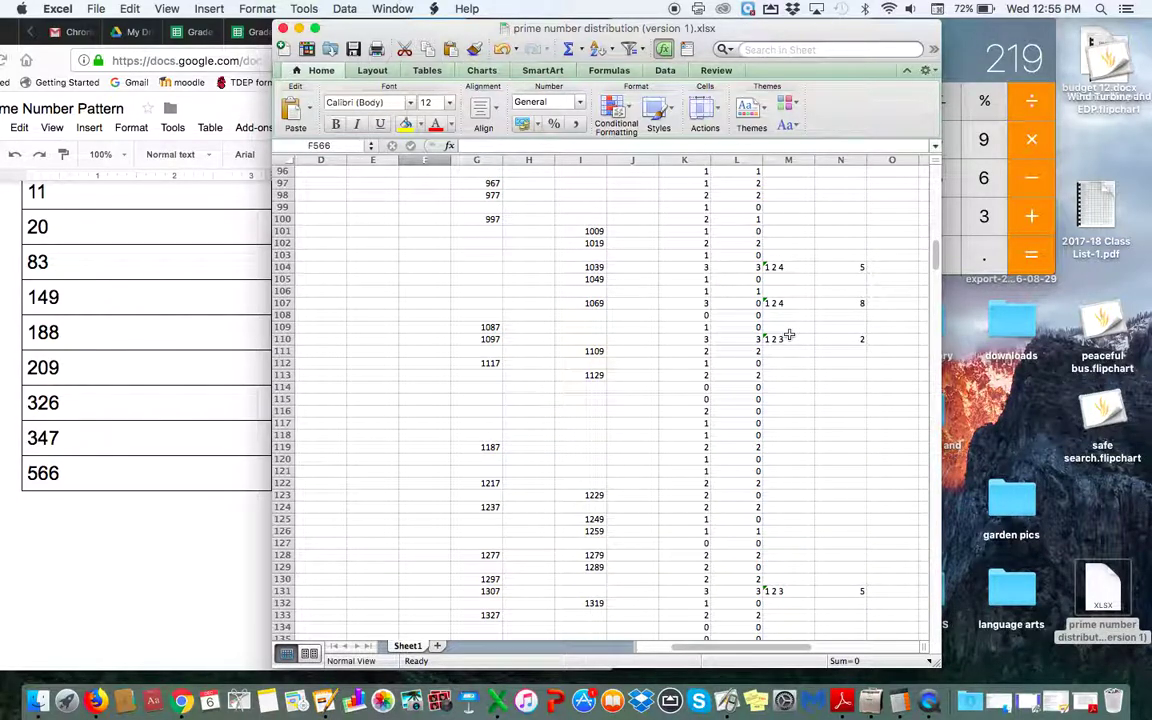
scroll(789, 334, up, 15)
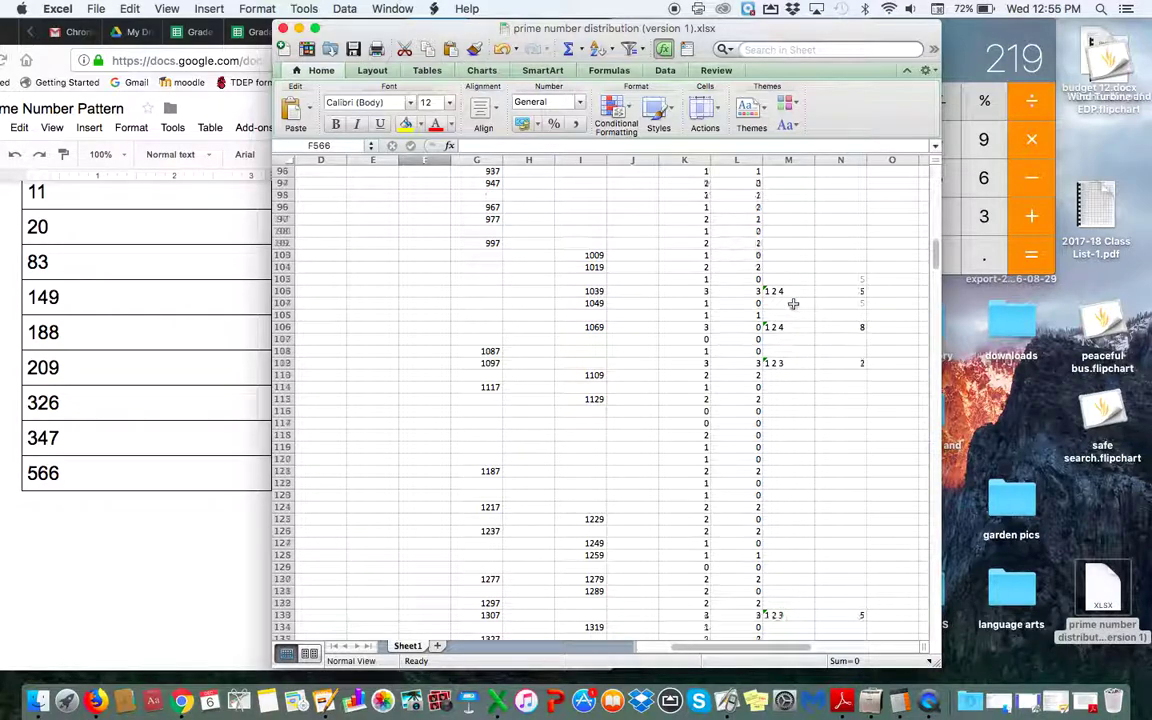
scroll(793, 303, up, 17)
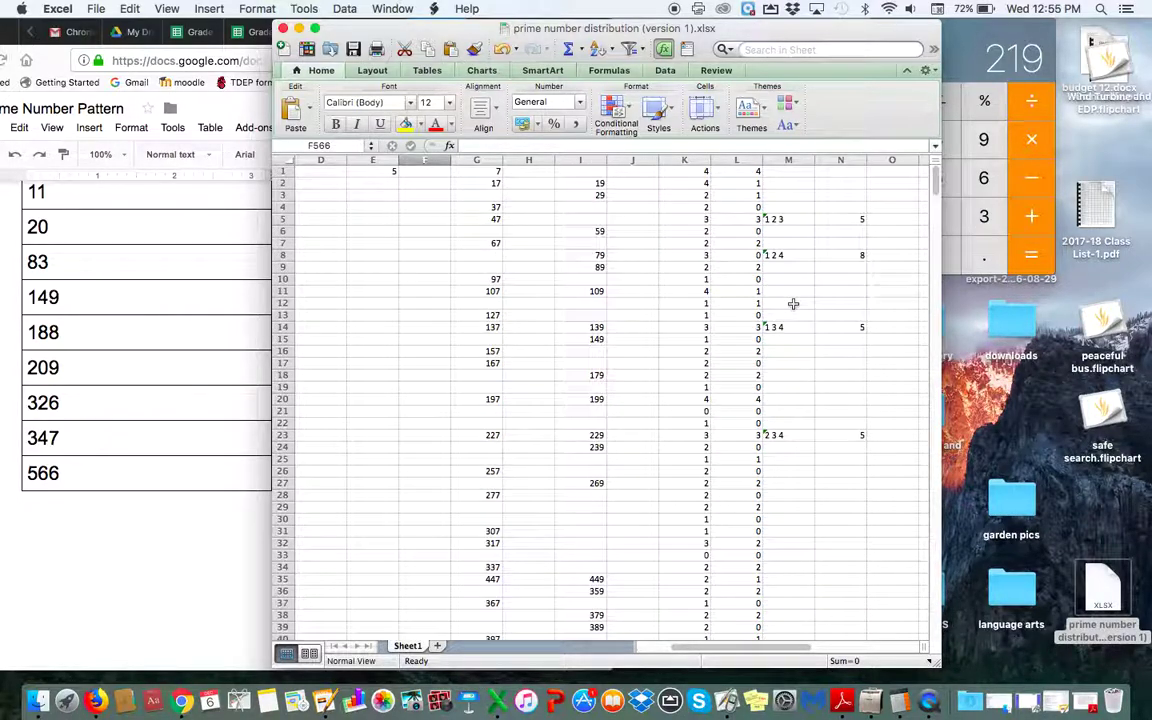
click(284, 327)
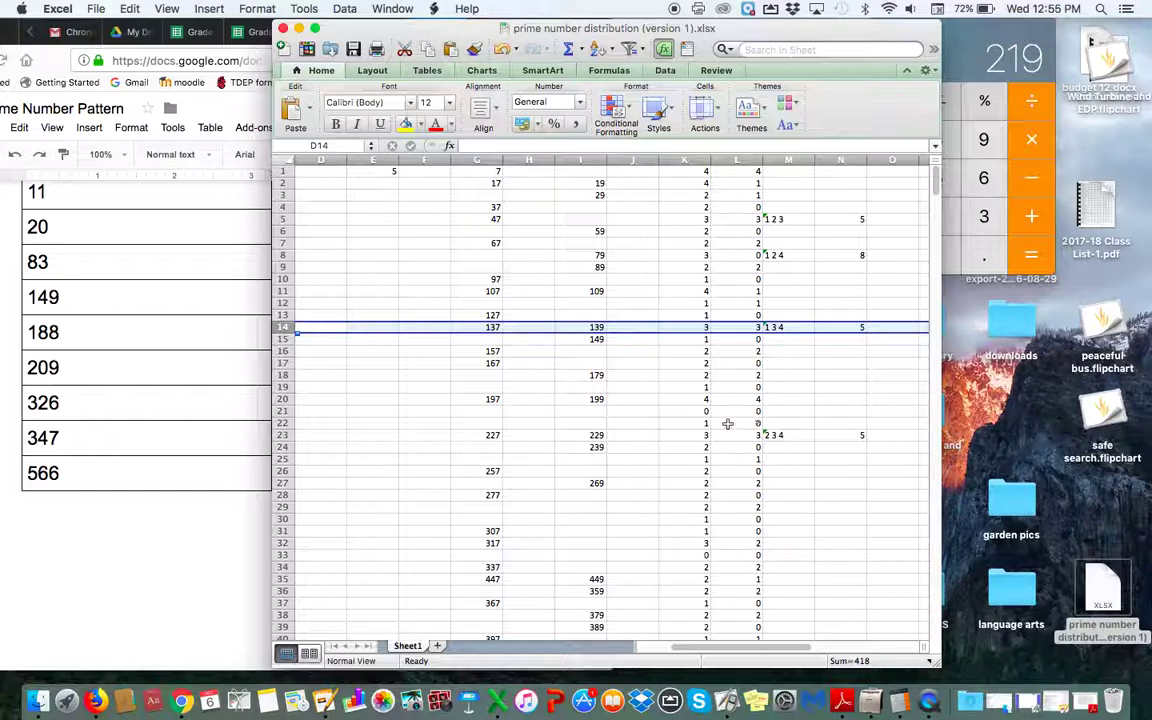
click(284, 436)
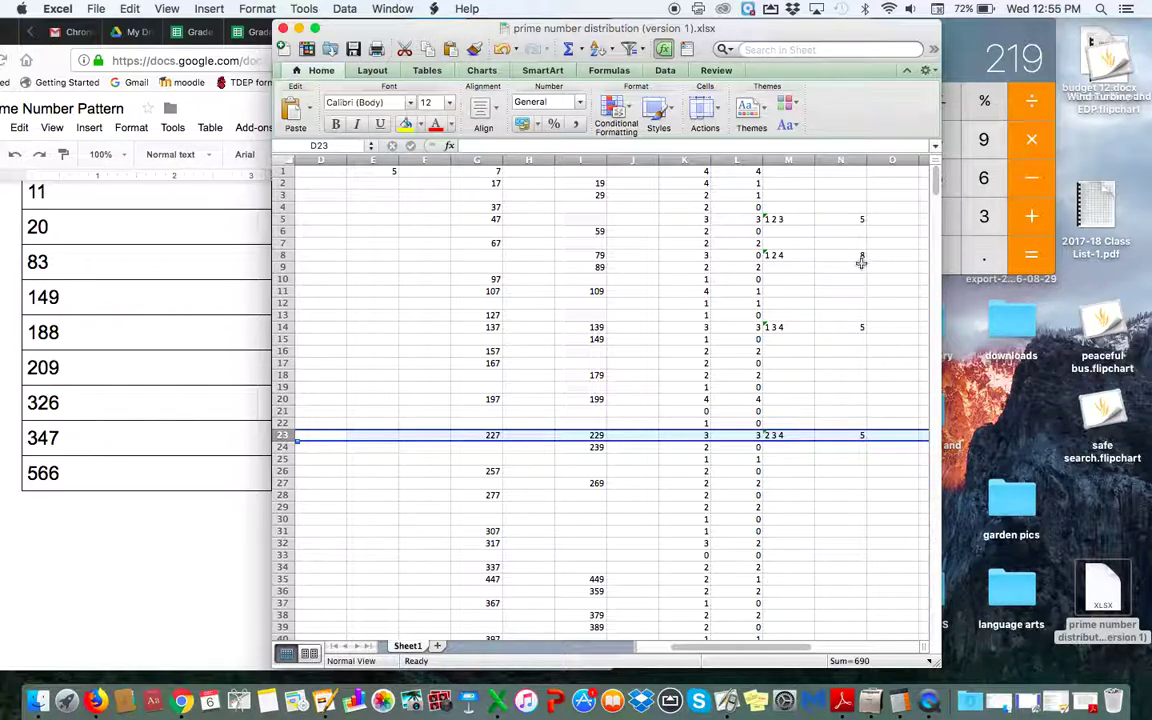
click(862, 255)
text(8)
Scroll down the worksheet to row 566, the last filled row holding 5657 and 5659.
scroll(870, 268, down, 10)
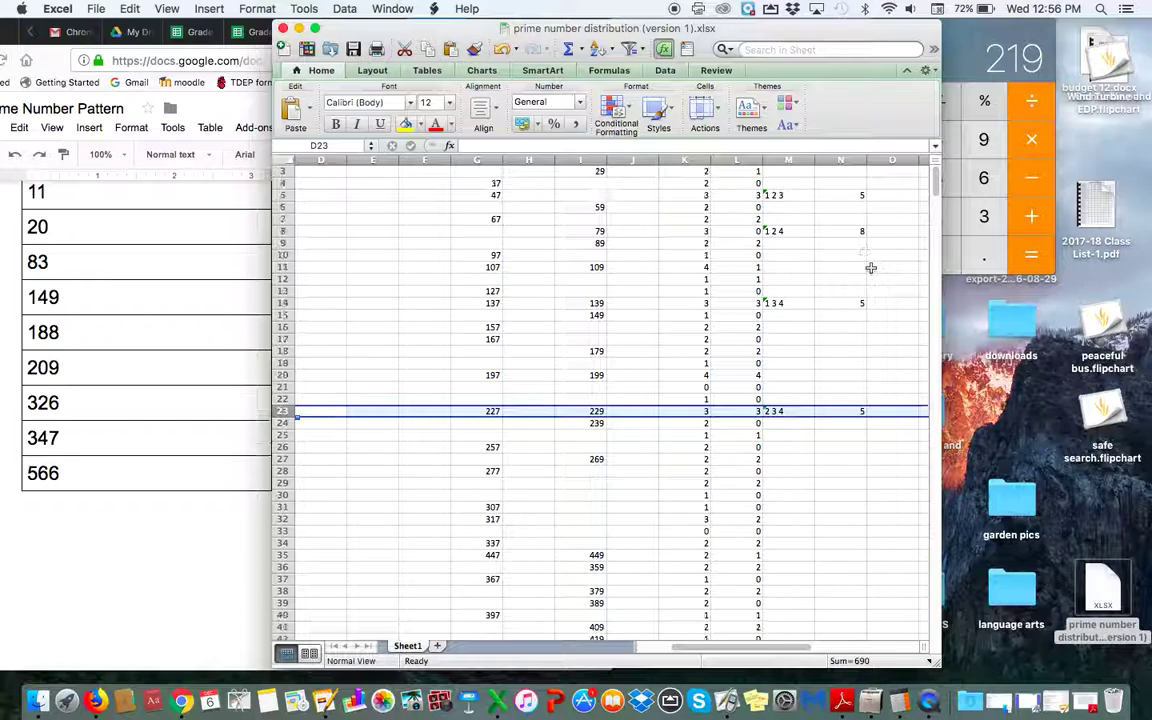
scroll(870, 268, down, 6)
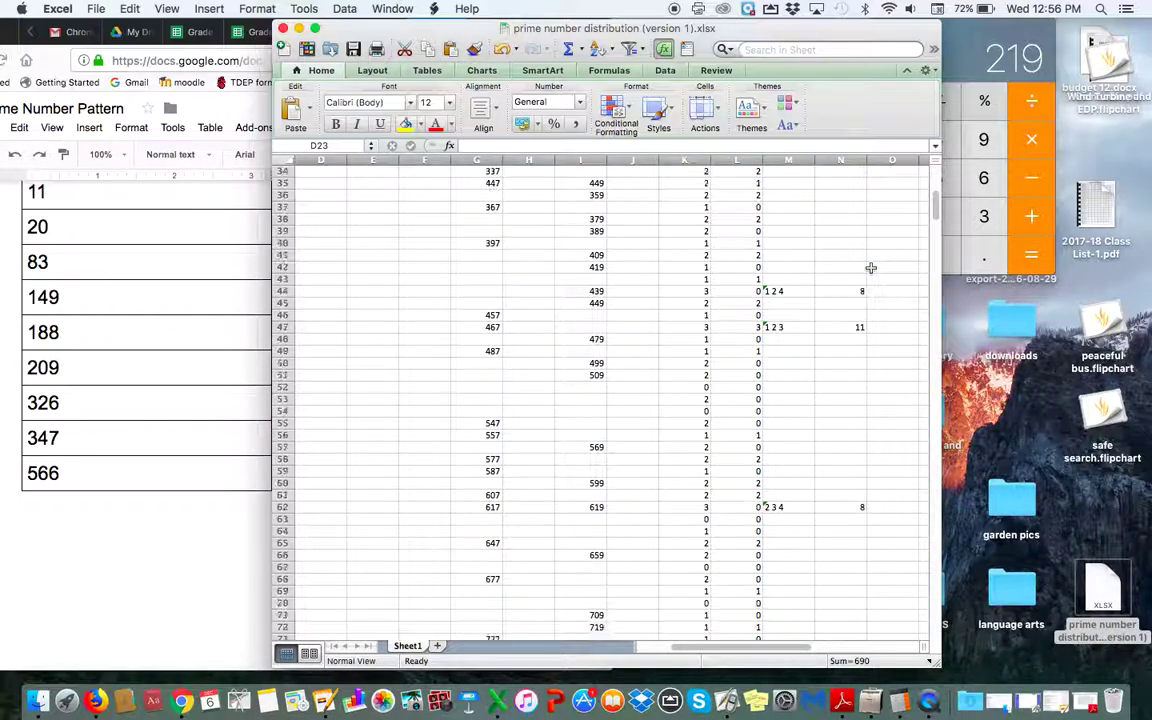
scroll(870, 268, down, 10)
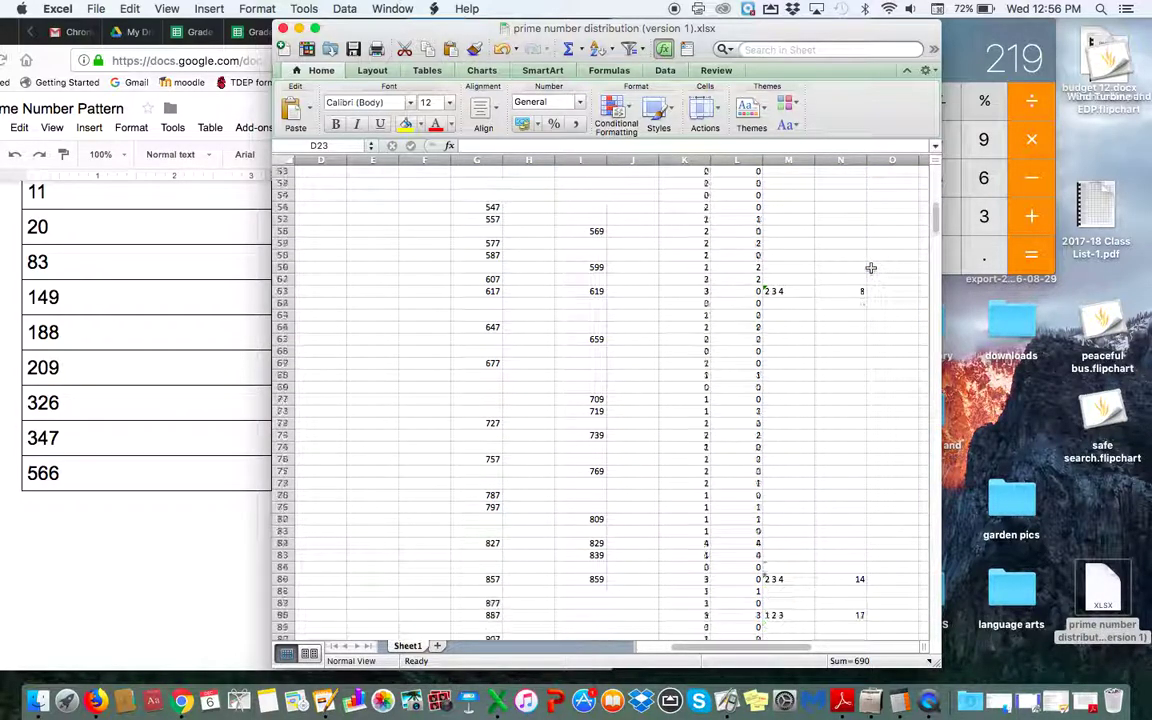
scroll(870, 268, down, 8)
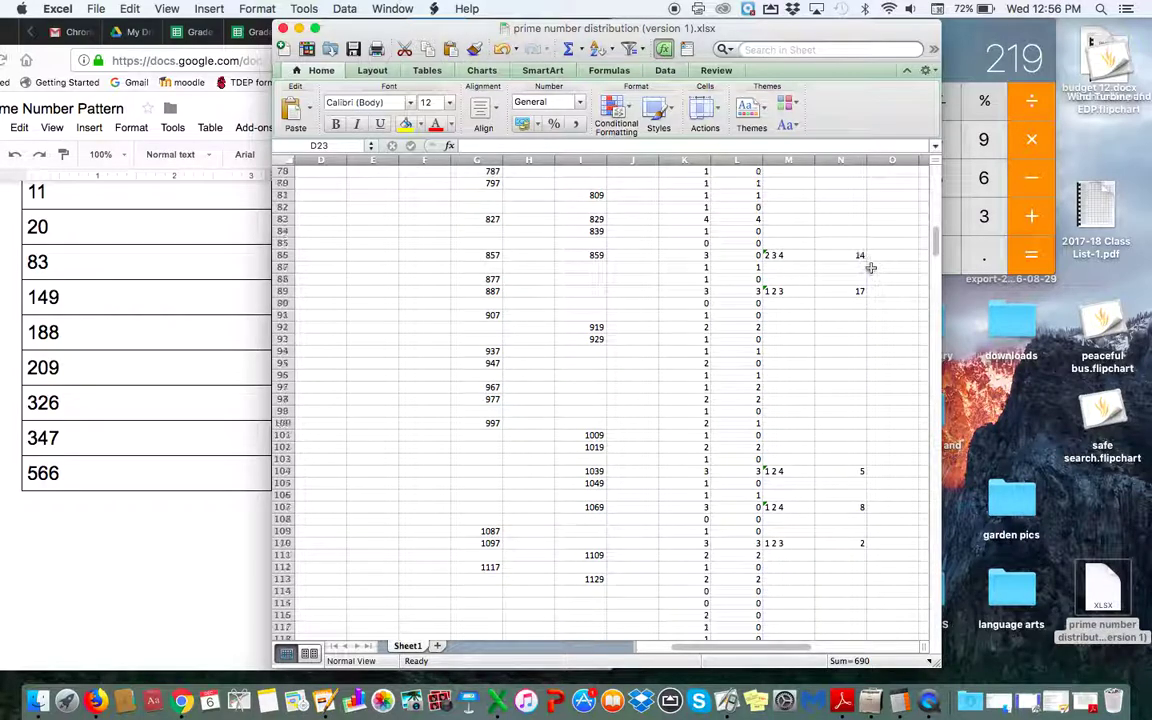
scroll(870, 268, down, 5)
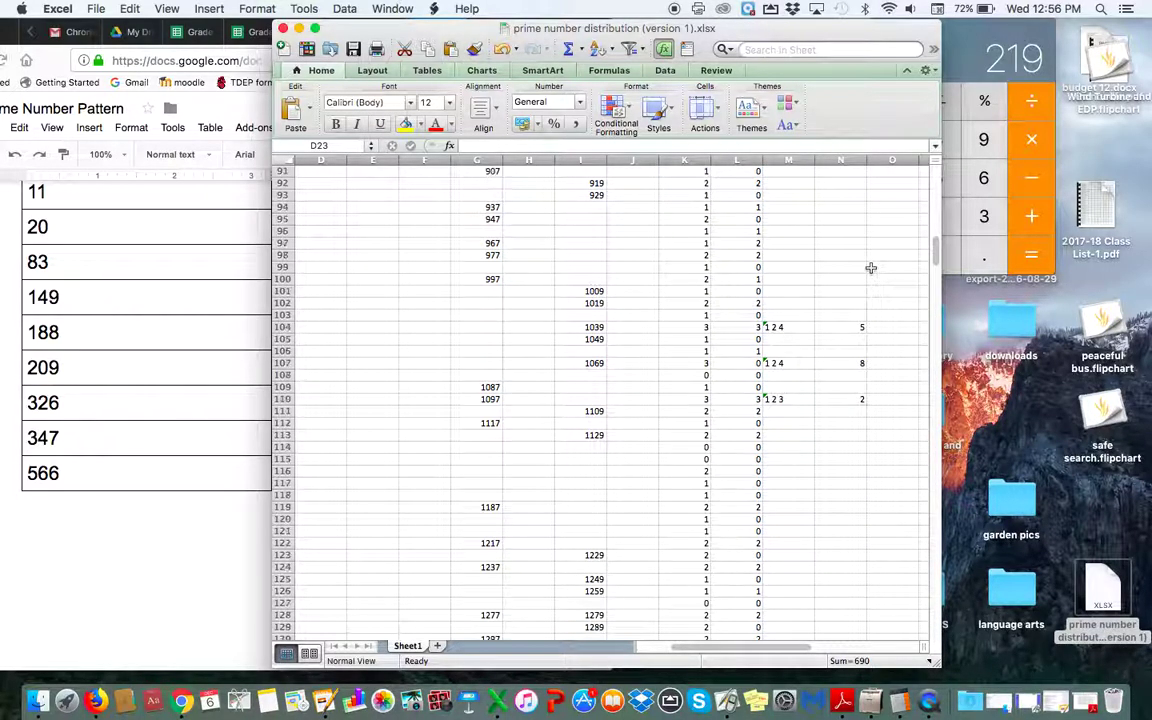
scroll(869, 268, down, 10)
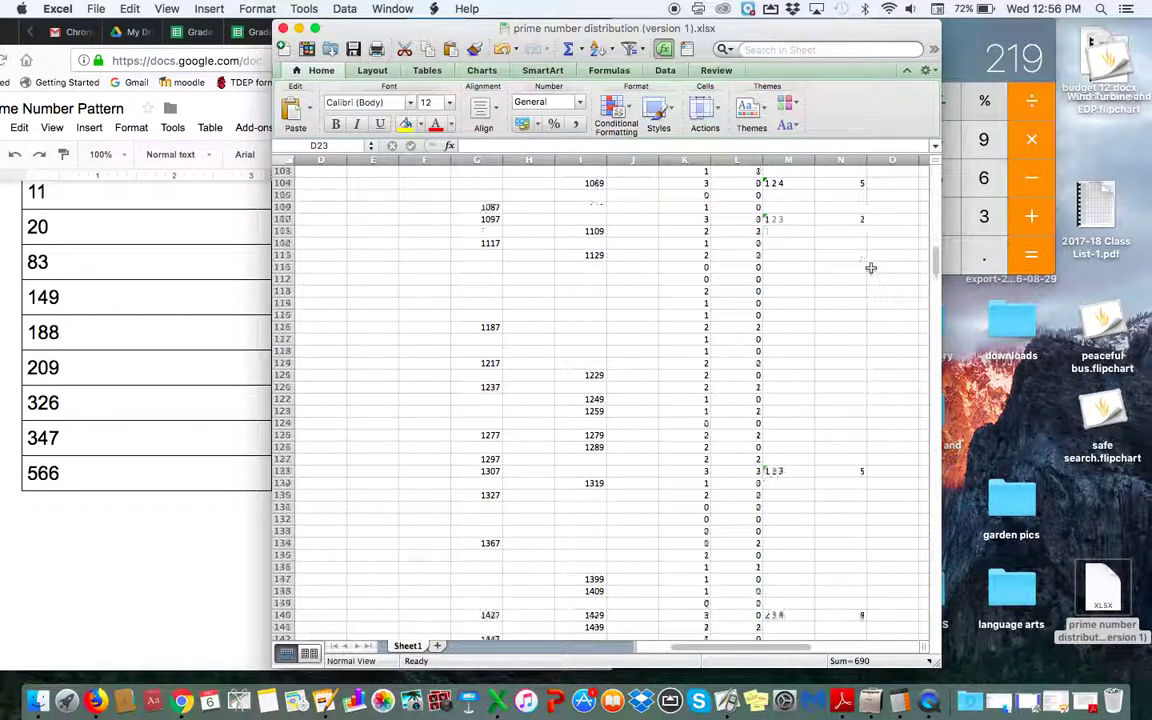
scroll(870, 268, down, 9)
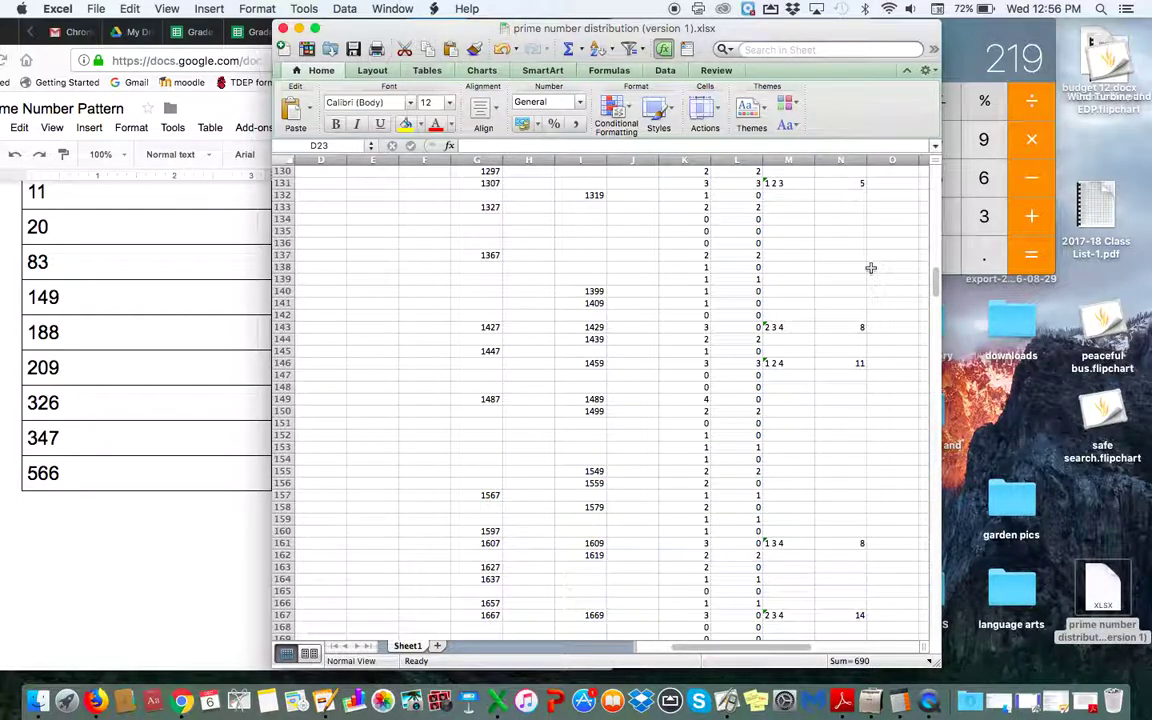
scroll(870, 268, down, 2)
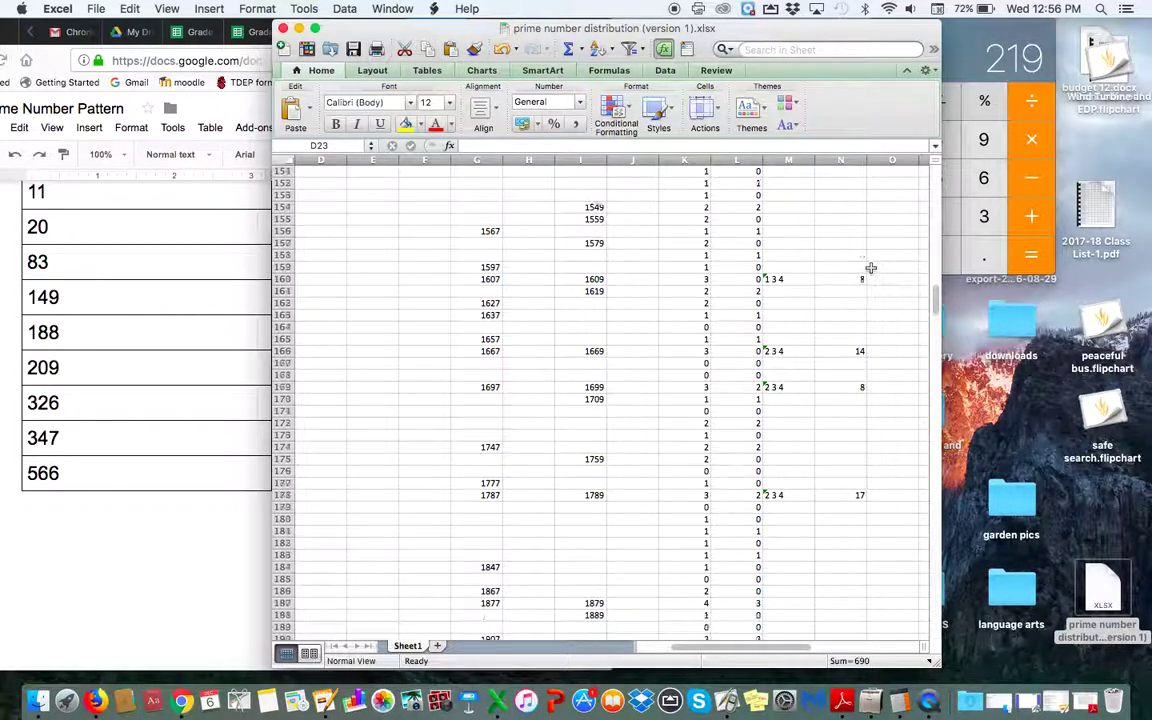
scroll(870, 268, down, 5)
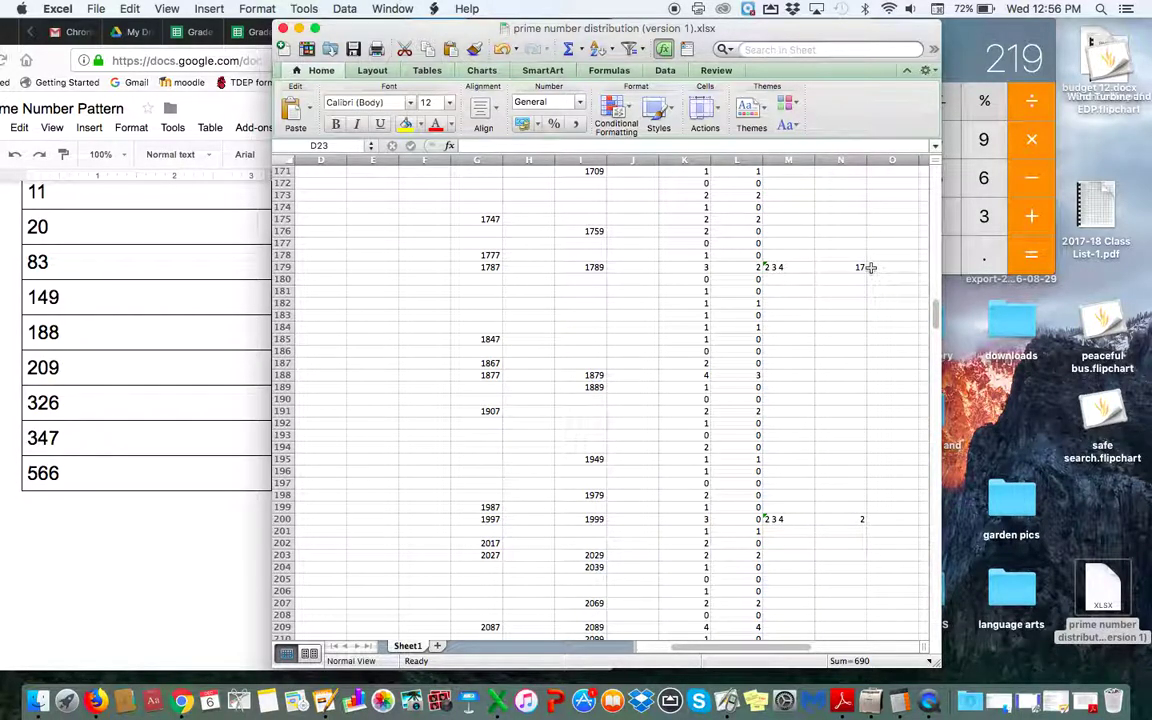
scroll(870, 268, down, 16)
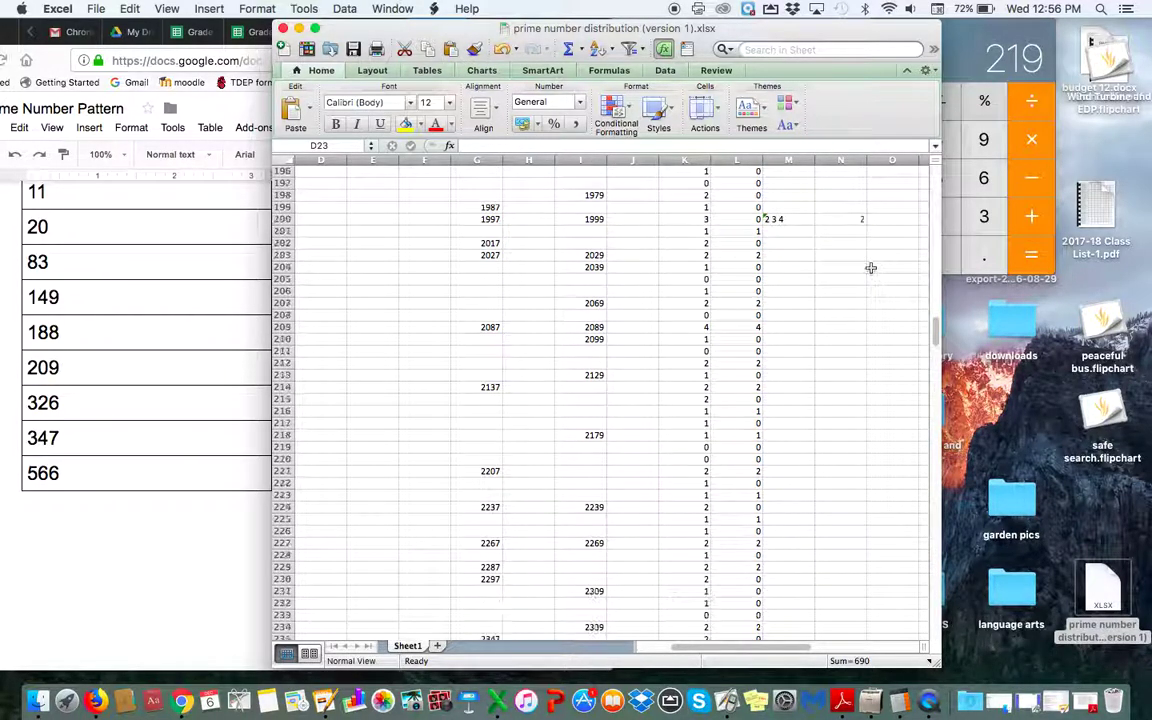
scroll(870, 268, down, 16)
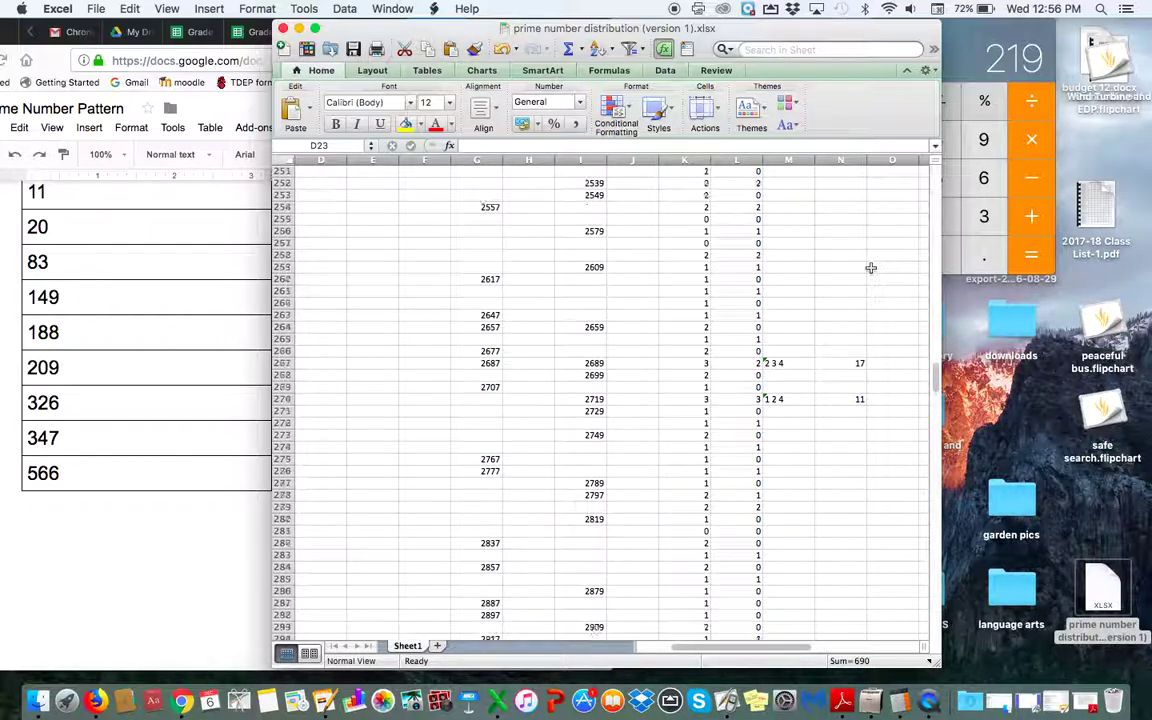
scroll(870, 268, down, 15)
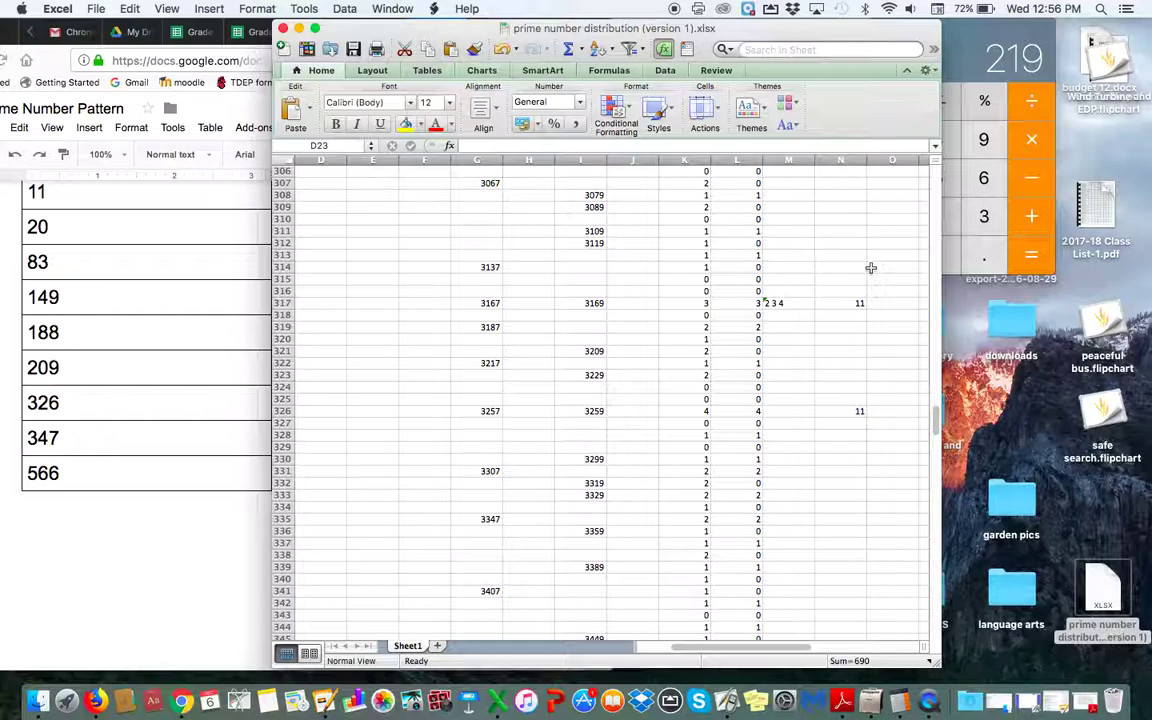
scroll(870, 268, down, 8)
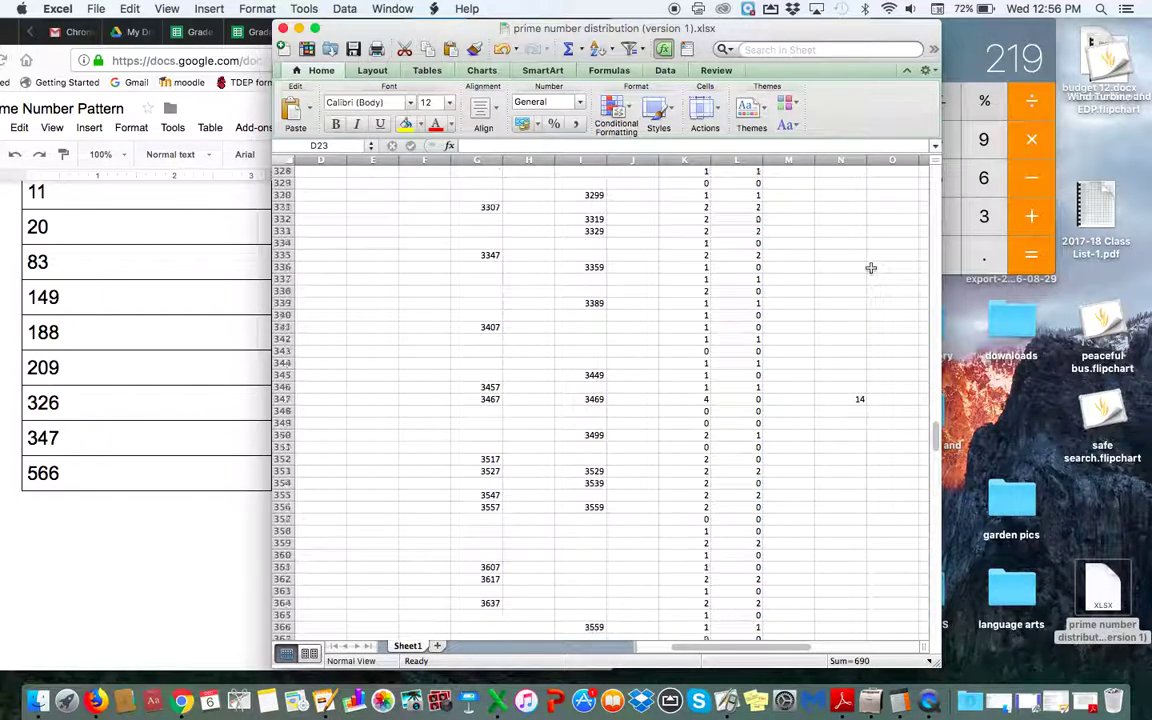
scroll(870, 268, down, 10)
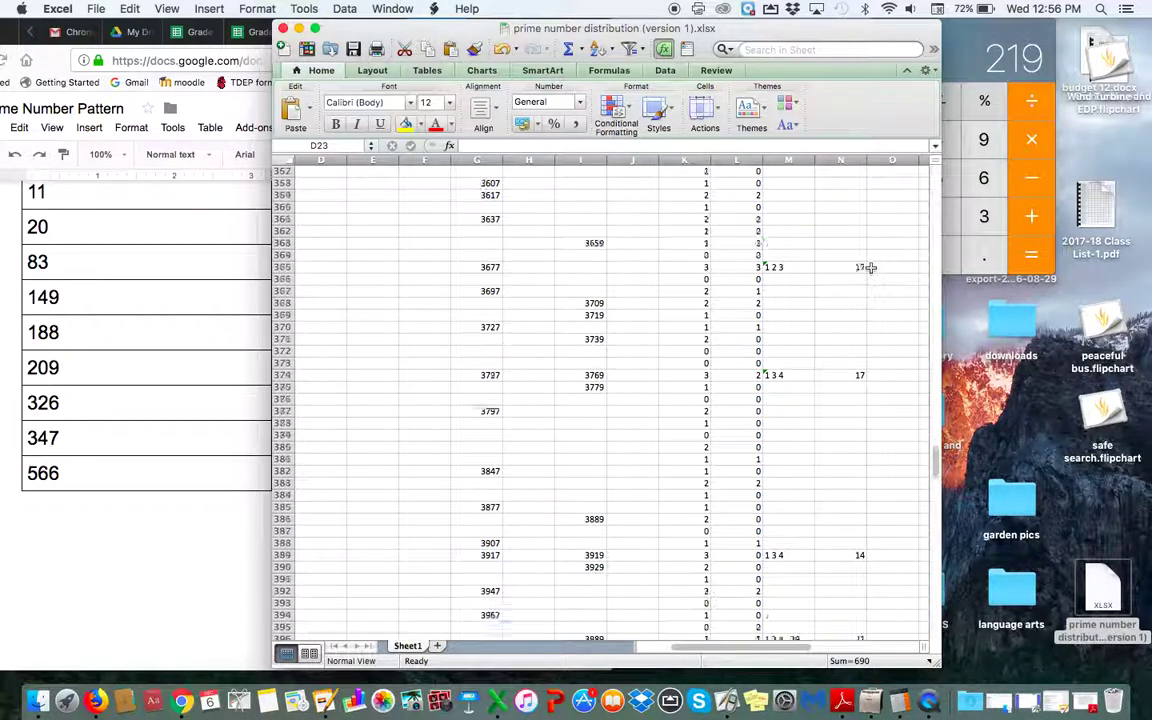
scroll(870, 268, down, 7)
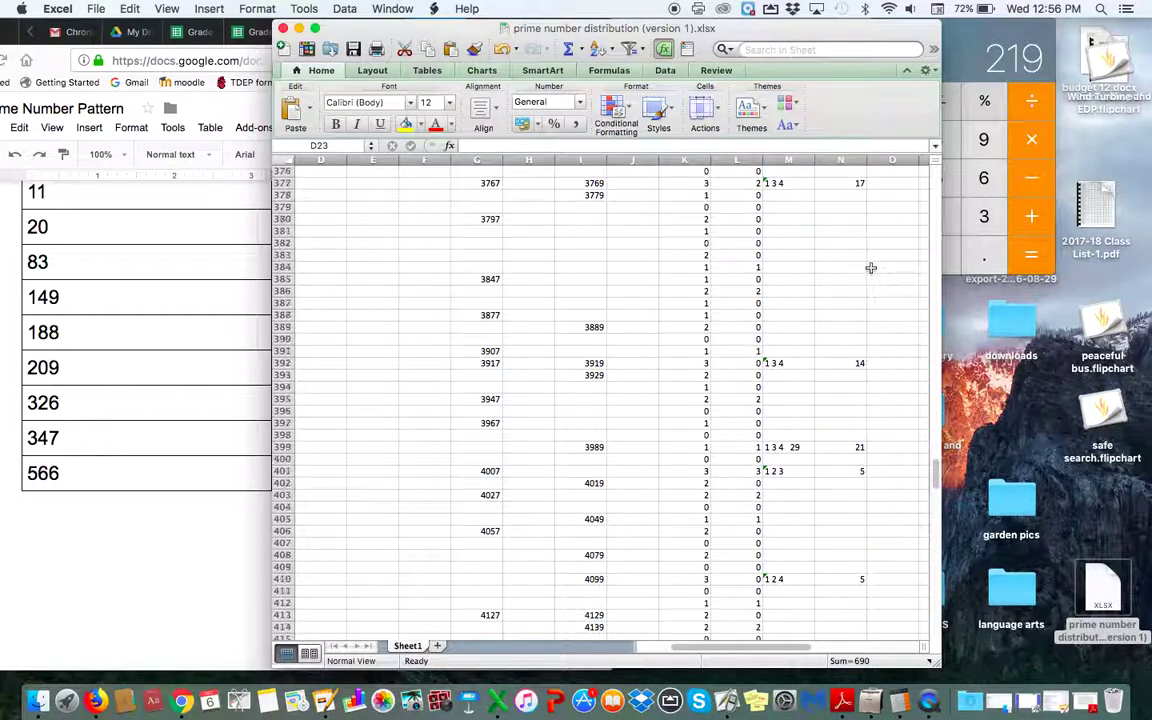
scroll(870, 268, down, 4)
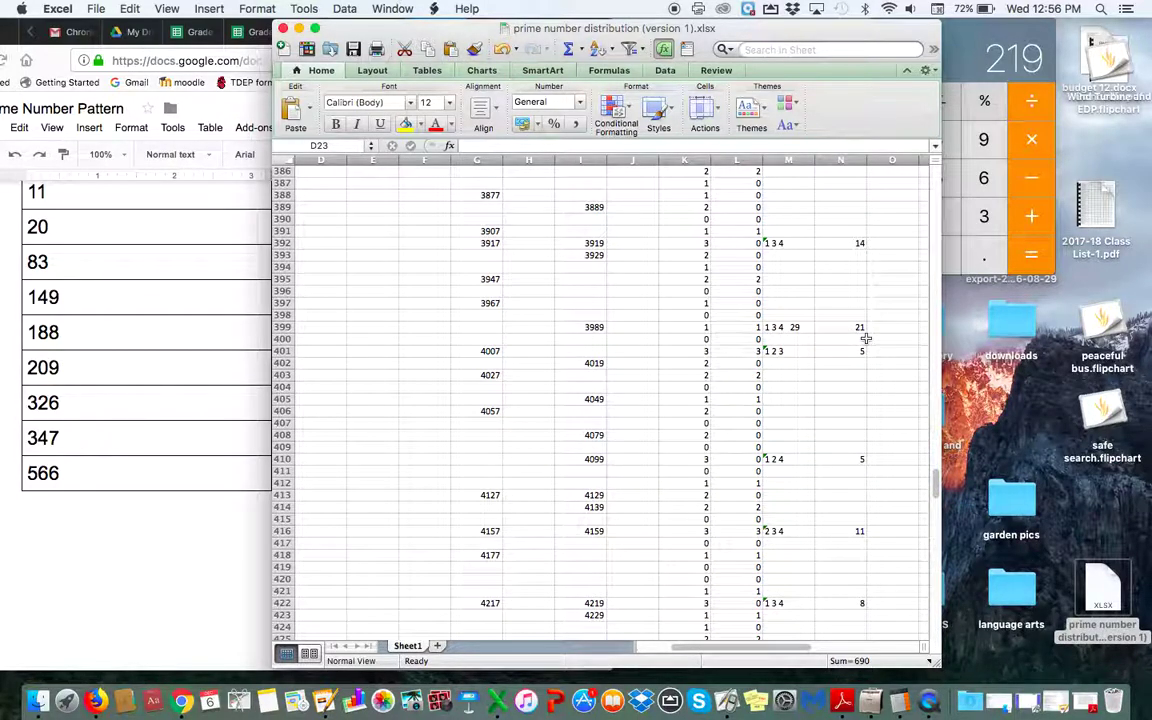
scroll(866, 339, down, 3)
scroll(866, 339, down, 5)
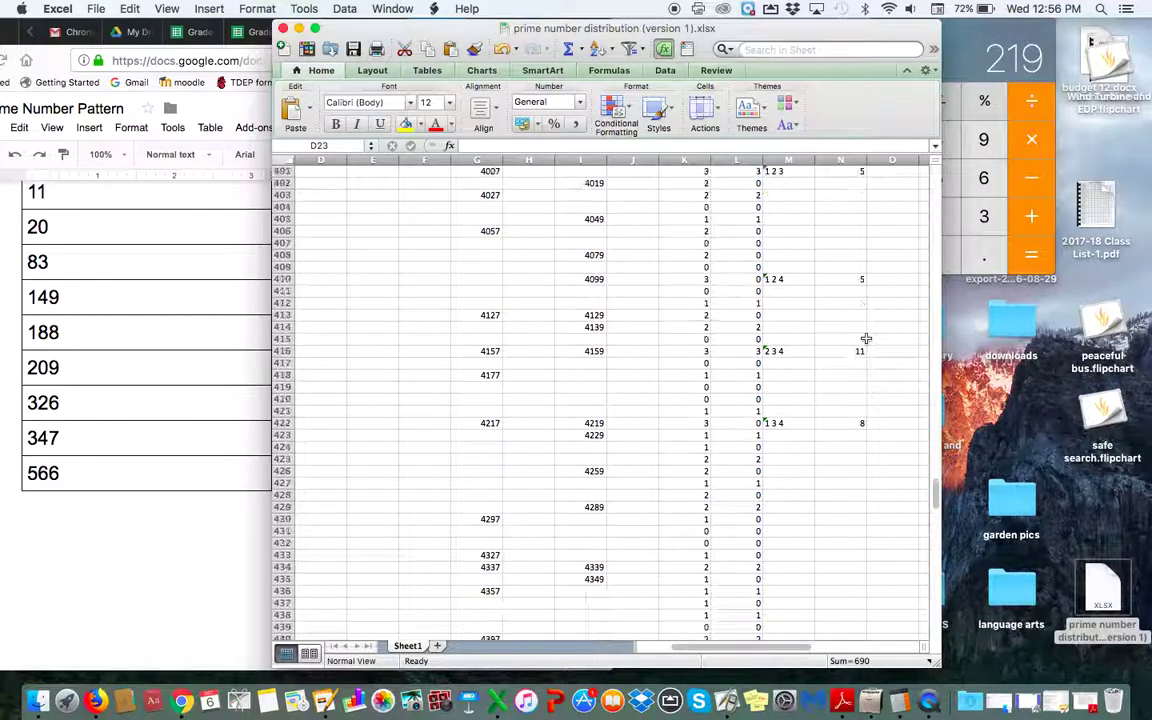
scroll(866, 339, down, 10)
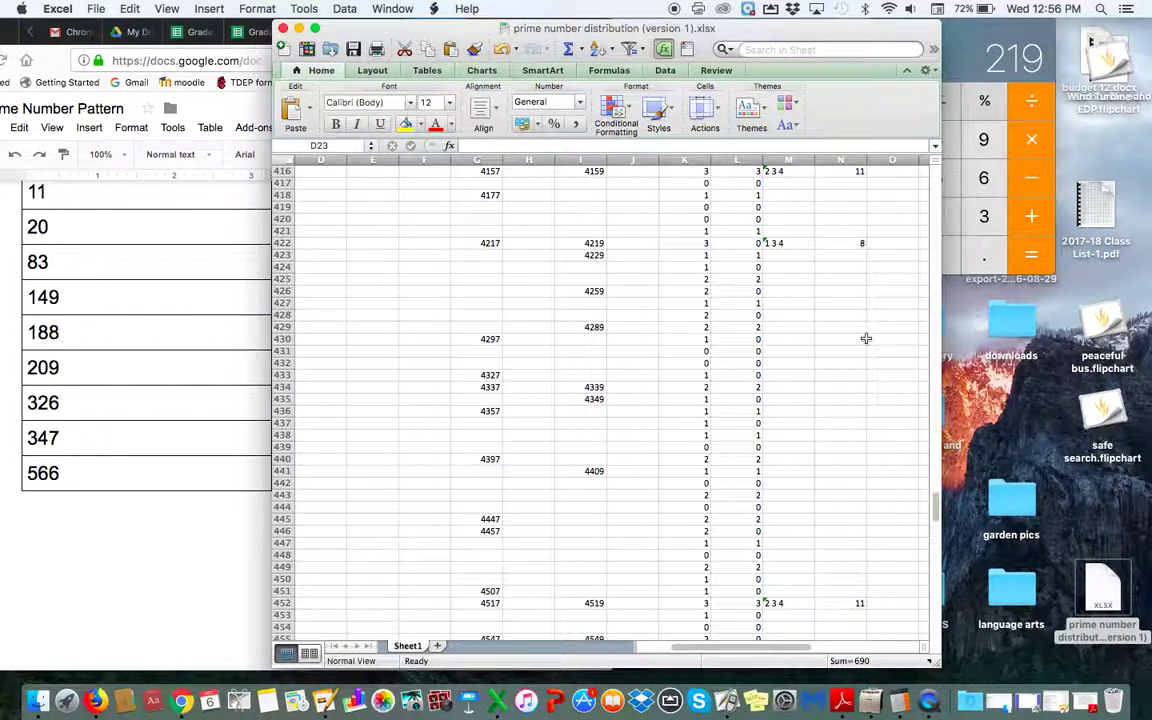
scroll(866, 339, down, 10)
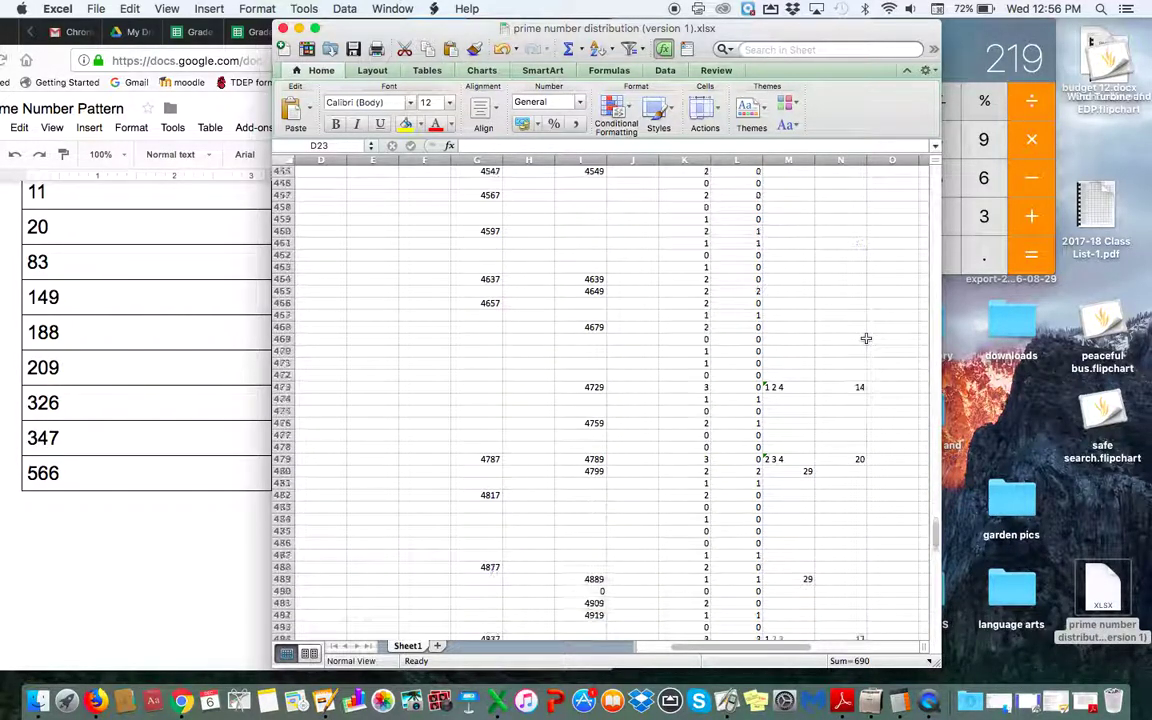
scroll(866, 339, down, 10)
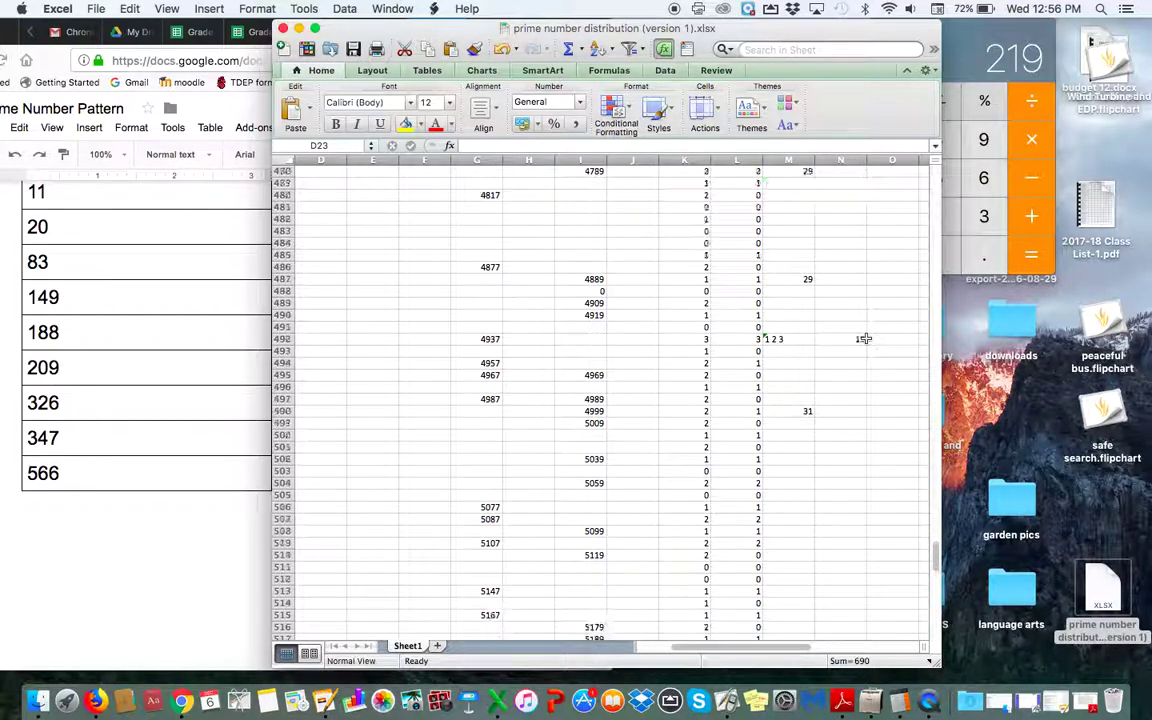
scroll(866, 339, down, 5)
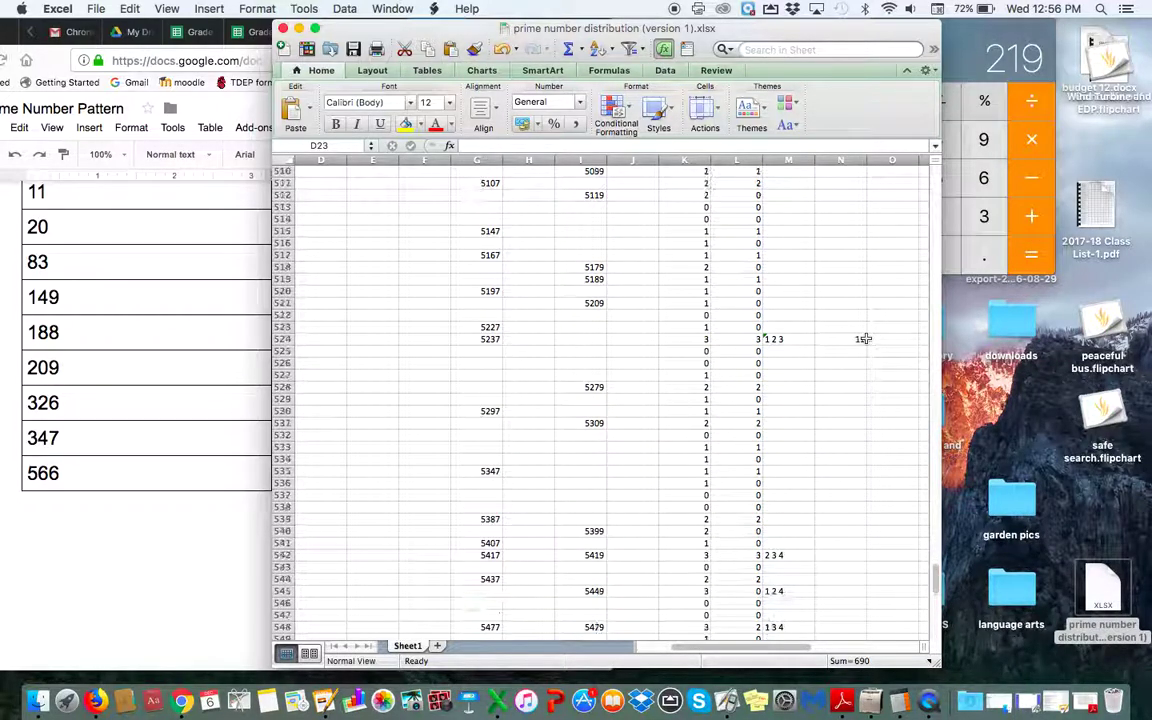
scroll(866, 339, down, 14)
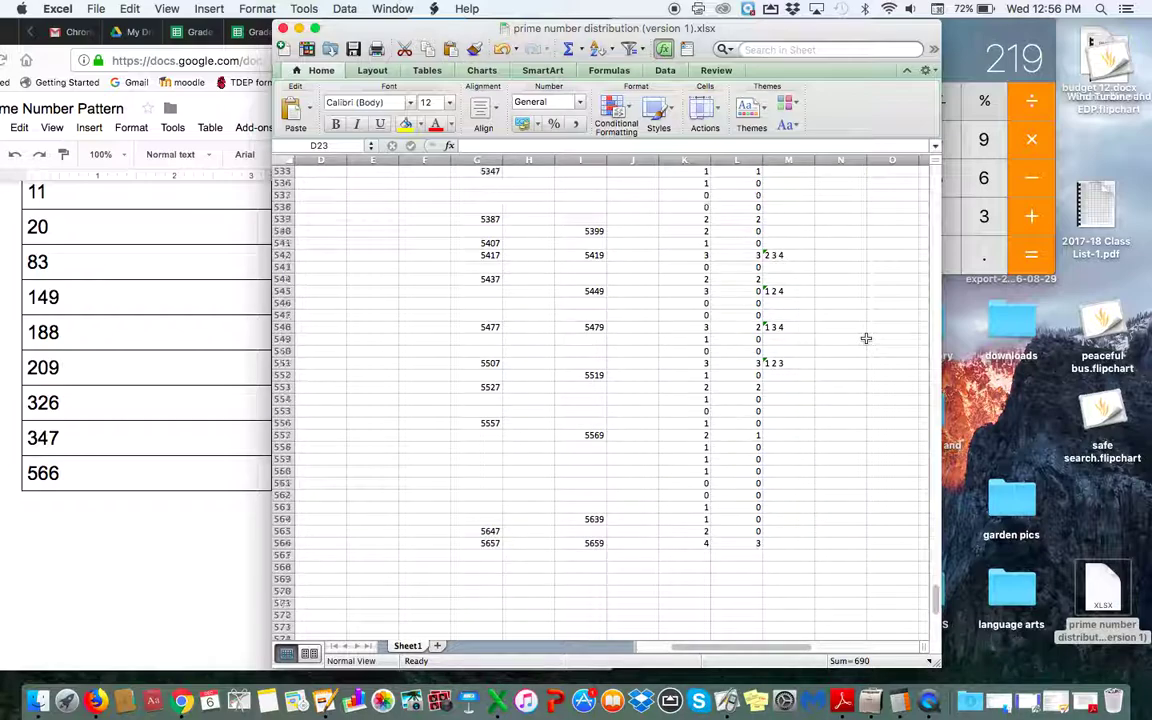
scroll(866, 339, up, 20)
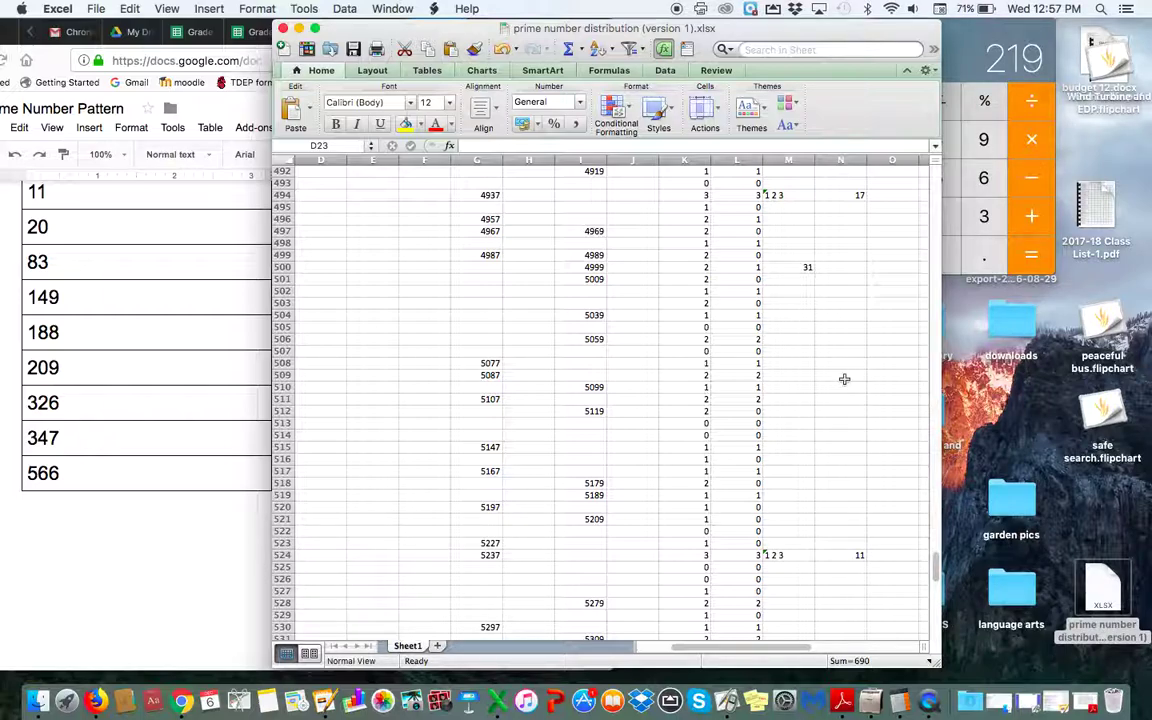
Scroll the prime table back up from the 490s to row 1.
scroll(844, 379, up, 3)
scroll(844, 379, up, 10)
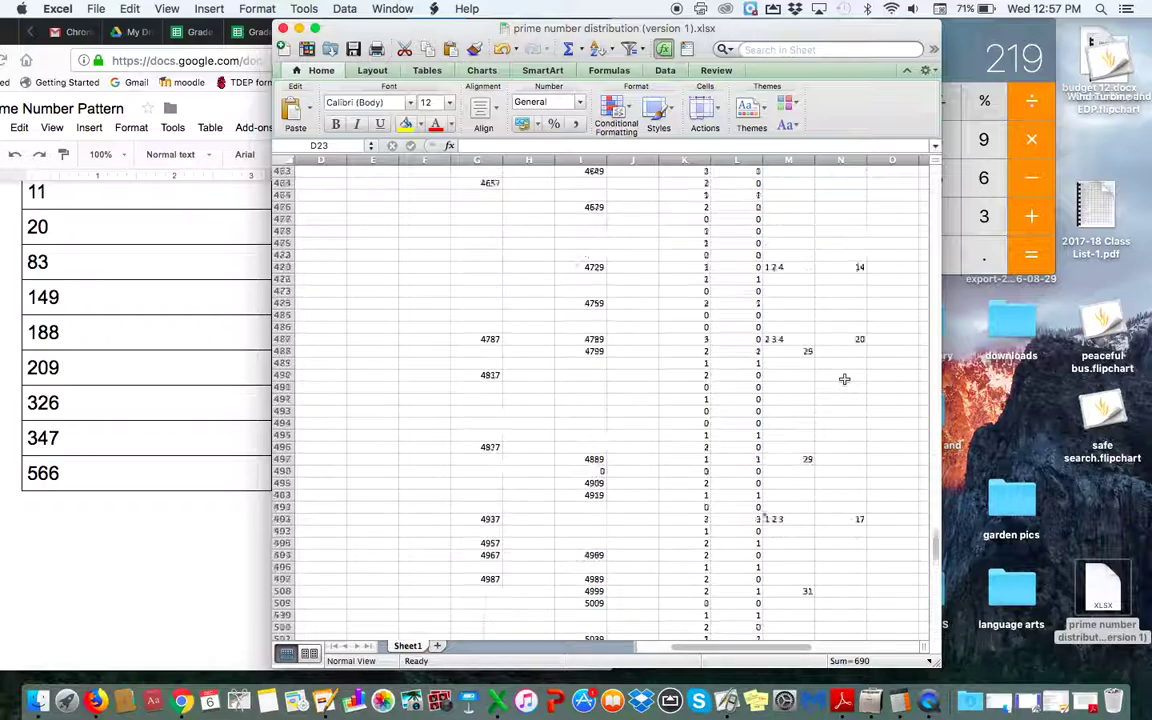
scroll(844, 379, up, 6)
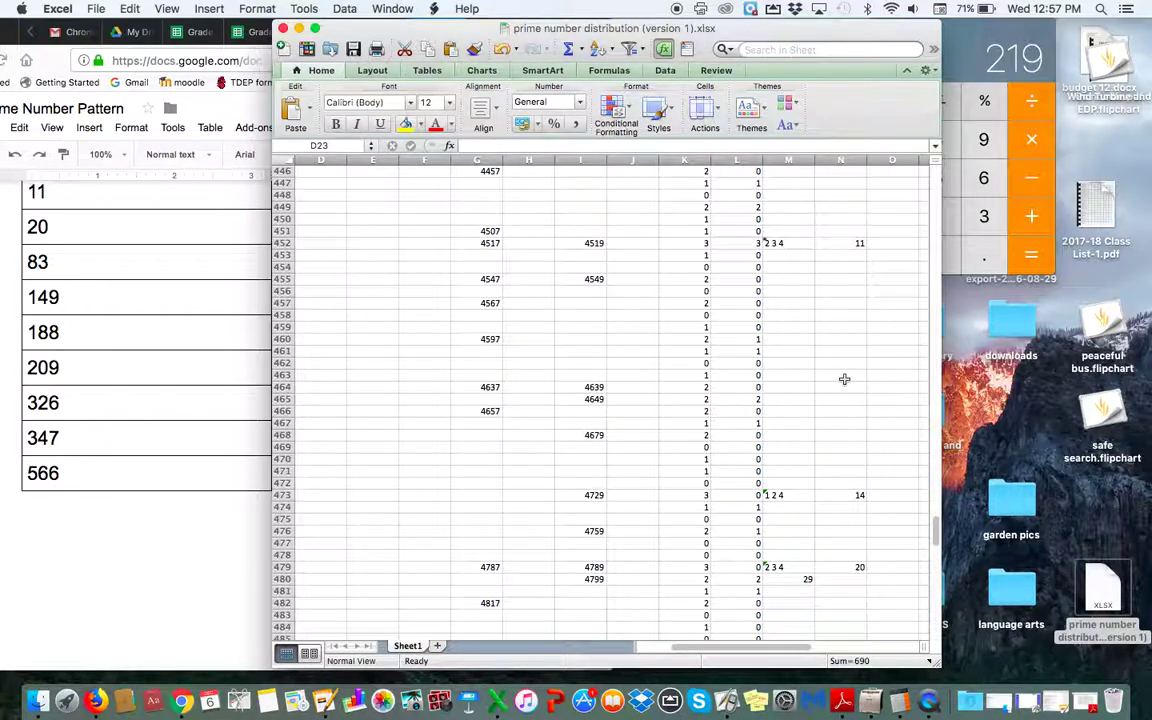
scroll(842, 293, up, 7)
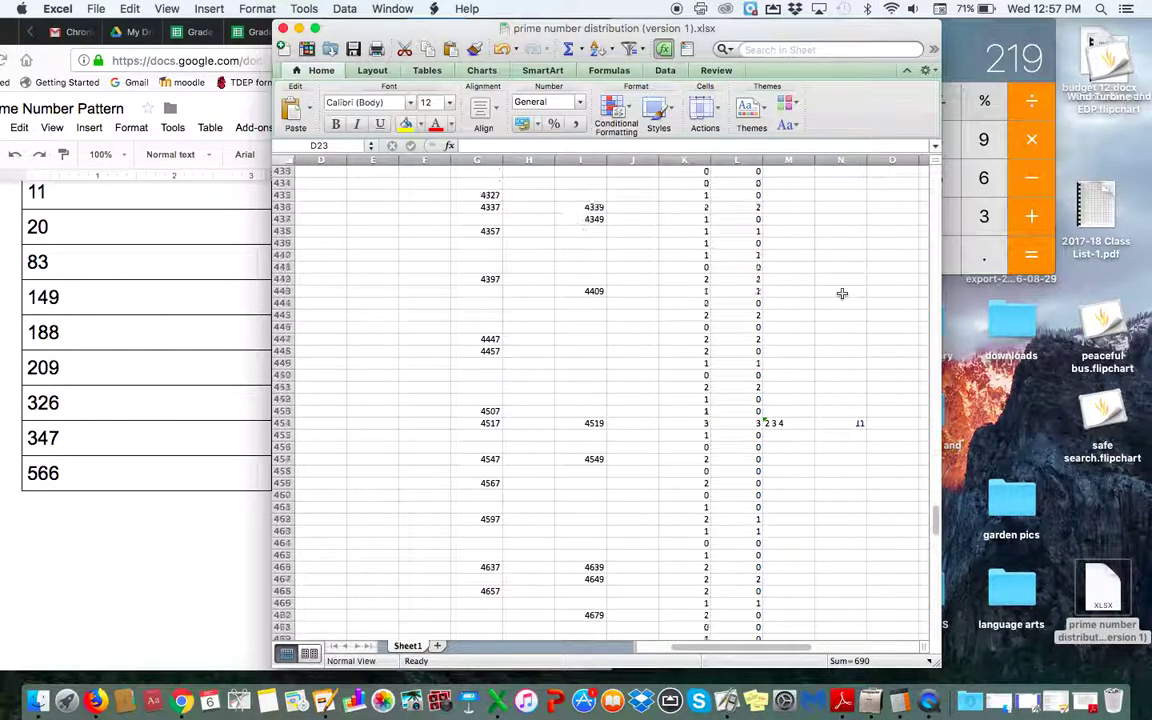
scroll(842, 293, up, 5)
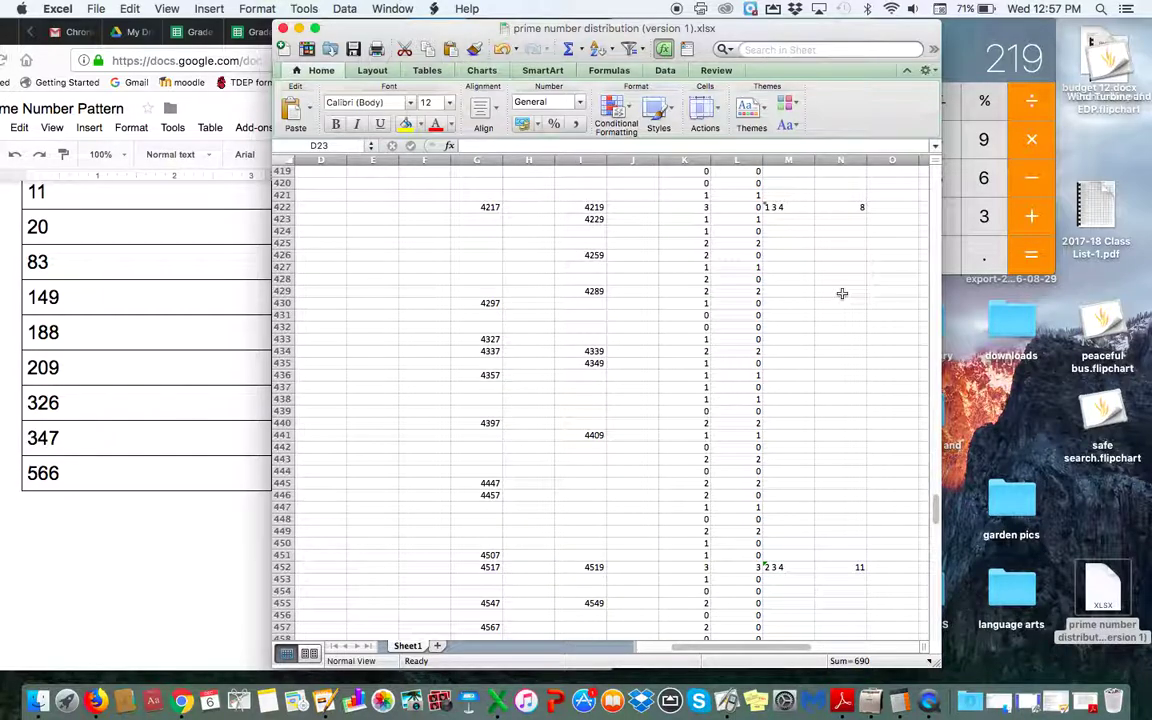
scroll(842, 293, up, 3)
scroll(842, 293, down, 1)
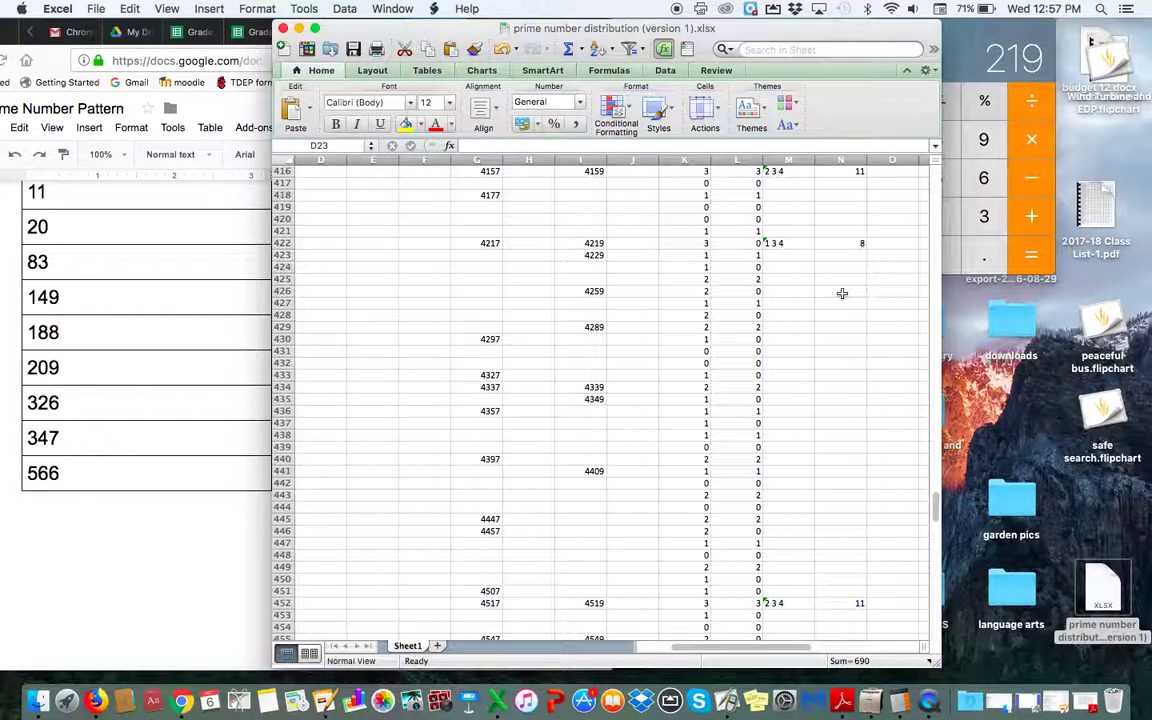
scroll(842, 293, down, 10)
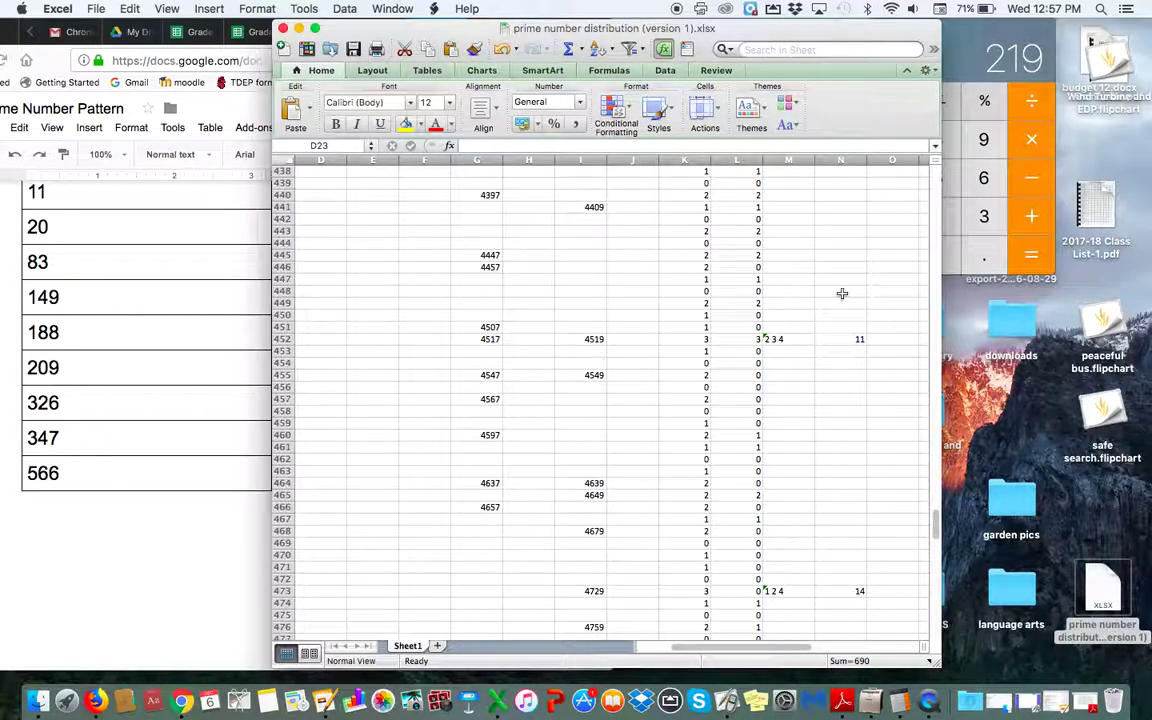
scroll(842, 293, down, 8)
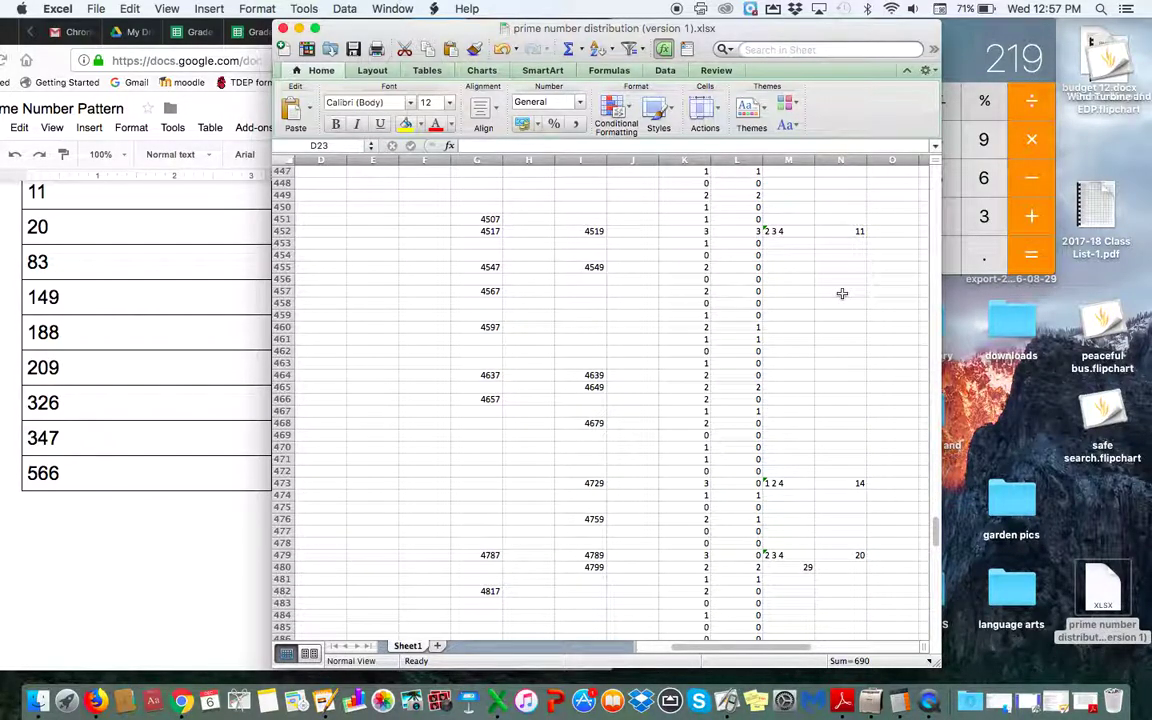
scroll(842, 293, down, 1)
scroll(842, 293, up, 20)
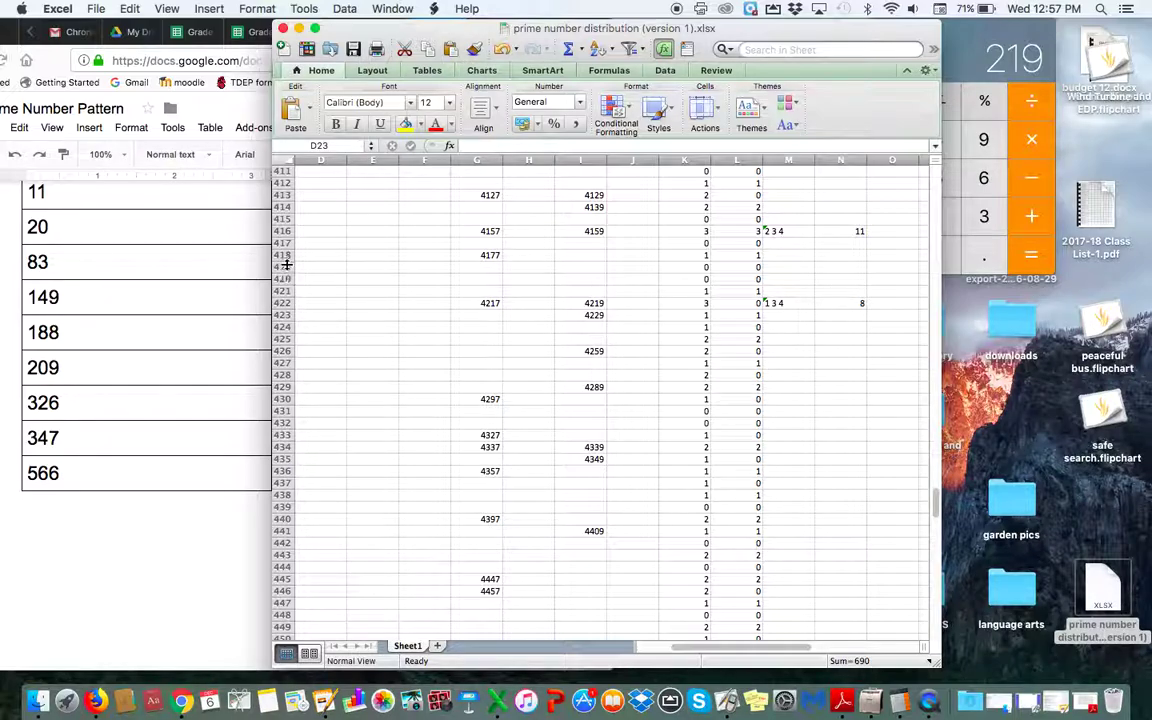
scroll(286, 264, up, 15)
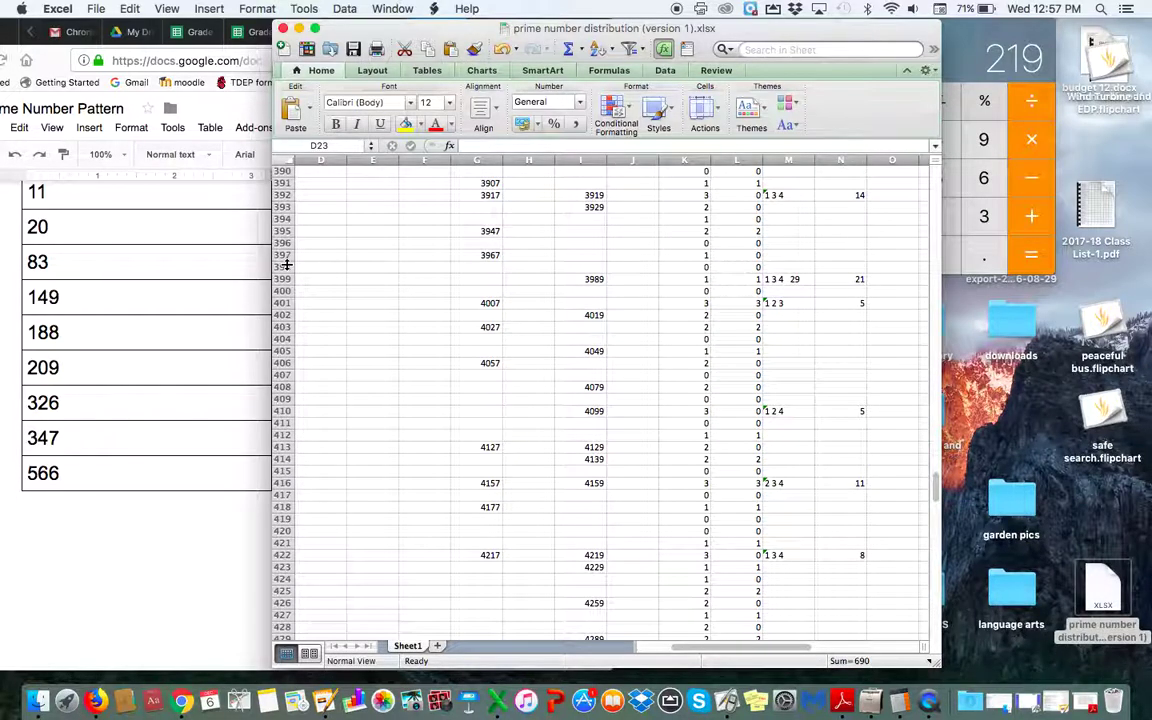
scroll(286, 264, up, 2)
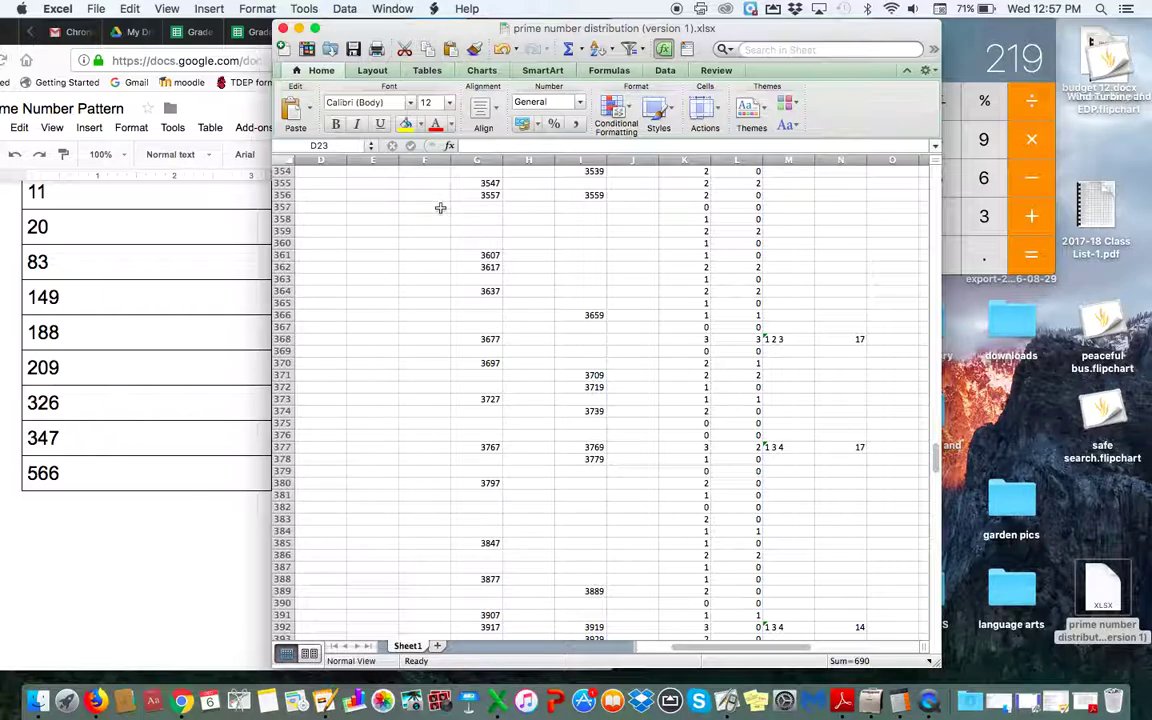
scroll(401, 206, up, 18)
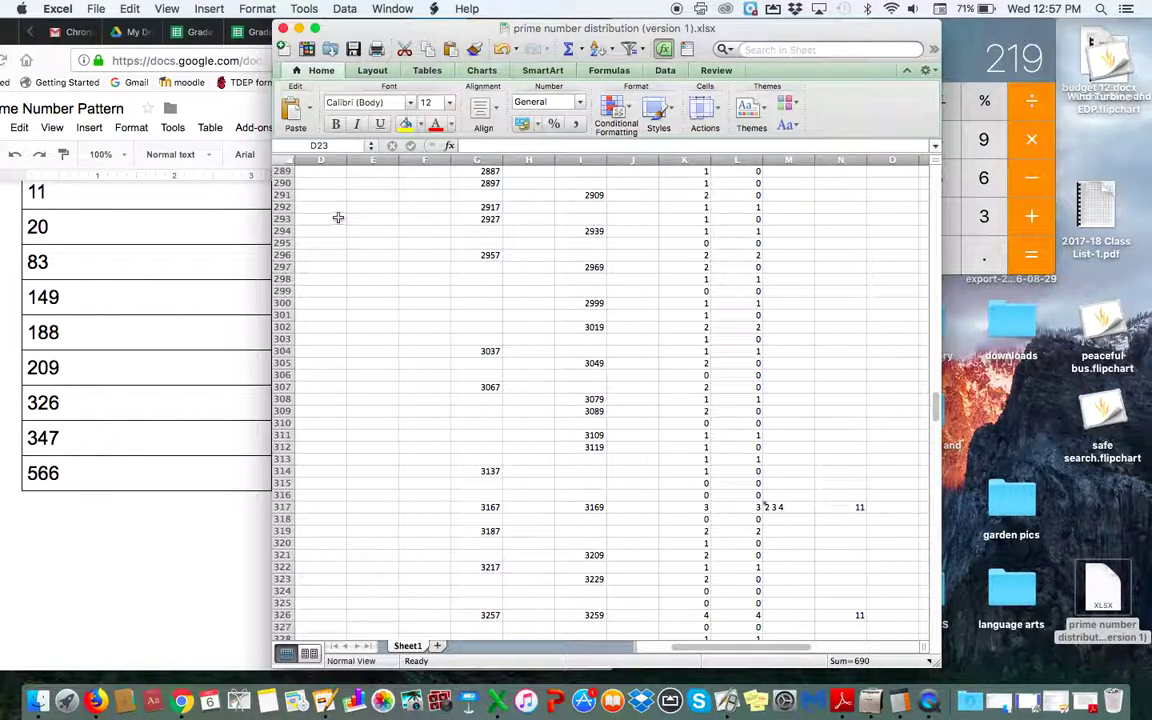
scroll(338, 218, up, 20)
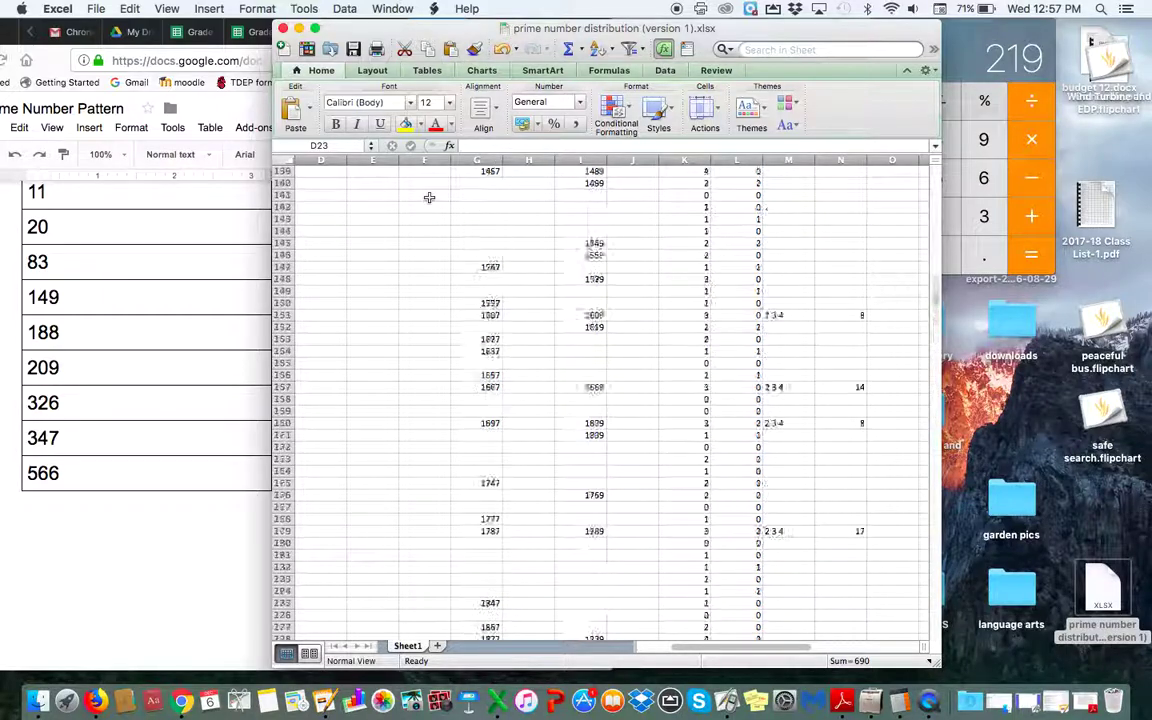
scroll(429, 197, up, 20)
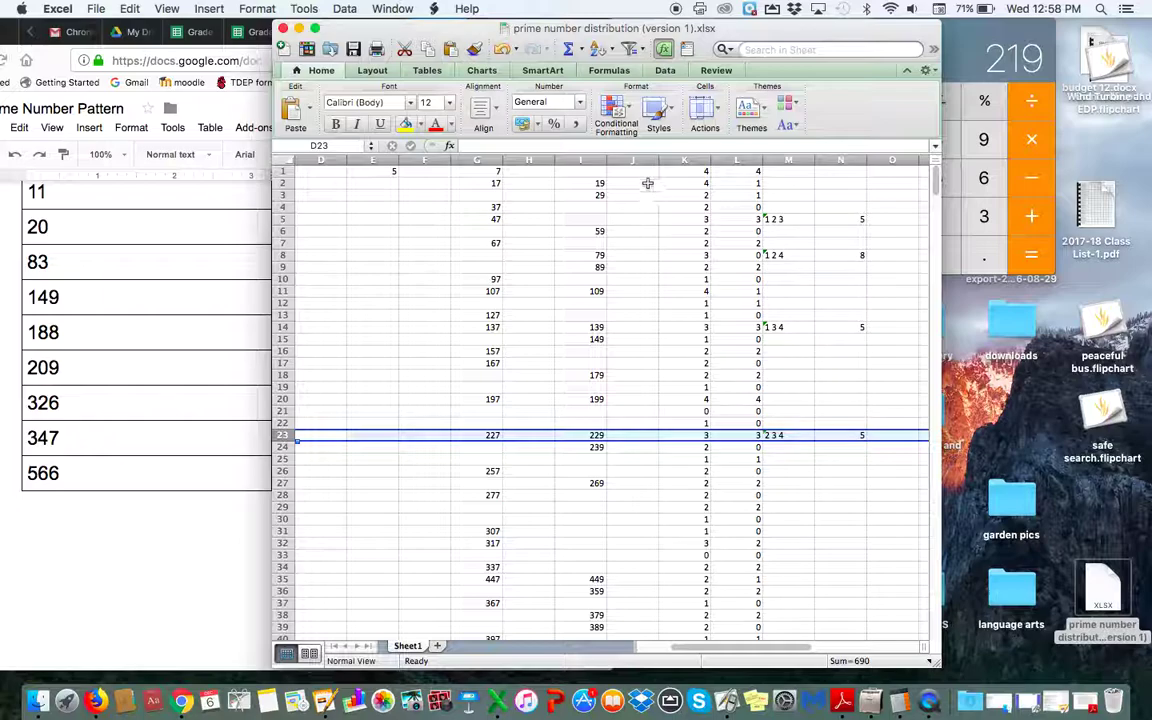
Select cell N1 atop the digit-sum column and bring columns A–L into view.
click(596, 173)
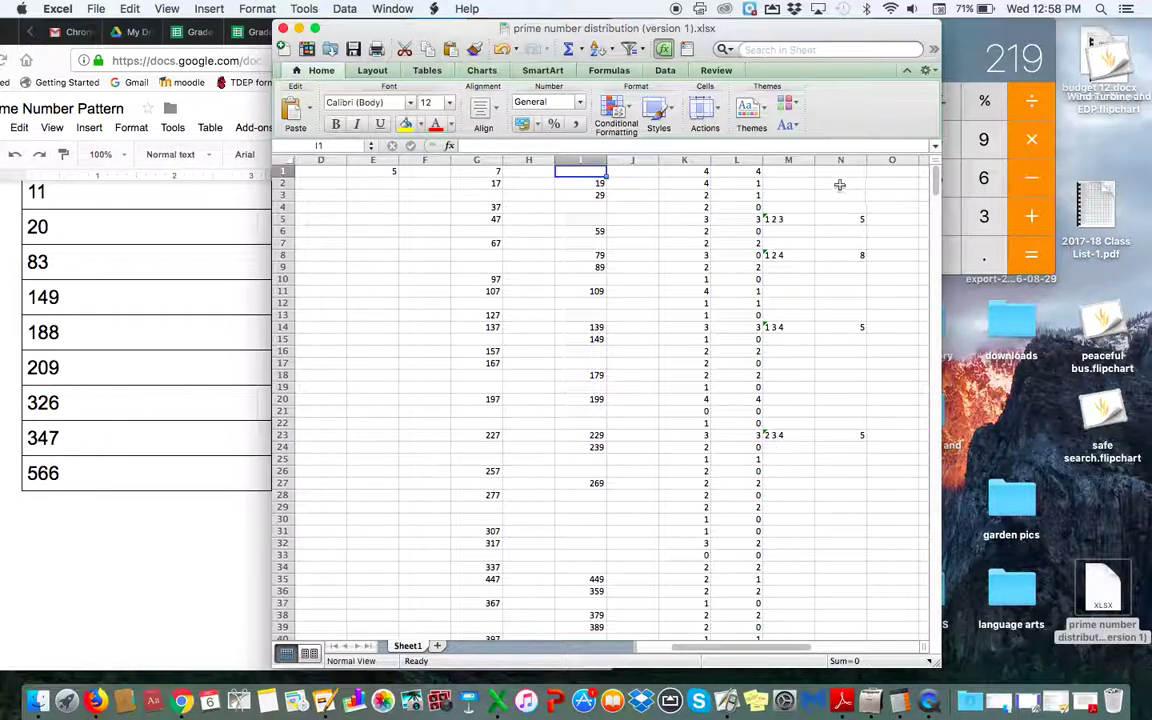
click(837, 172)
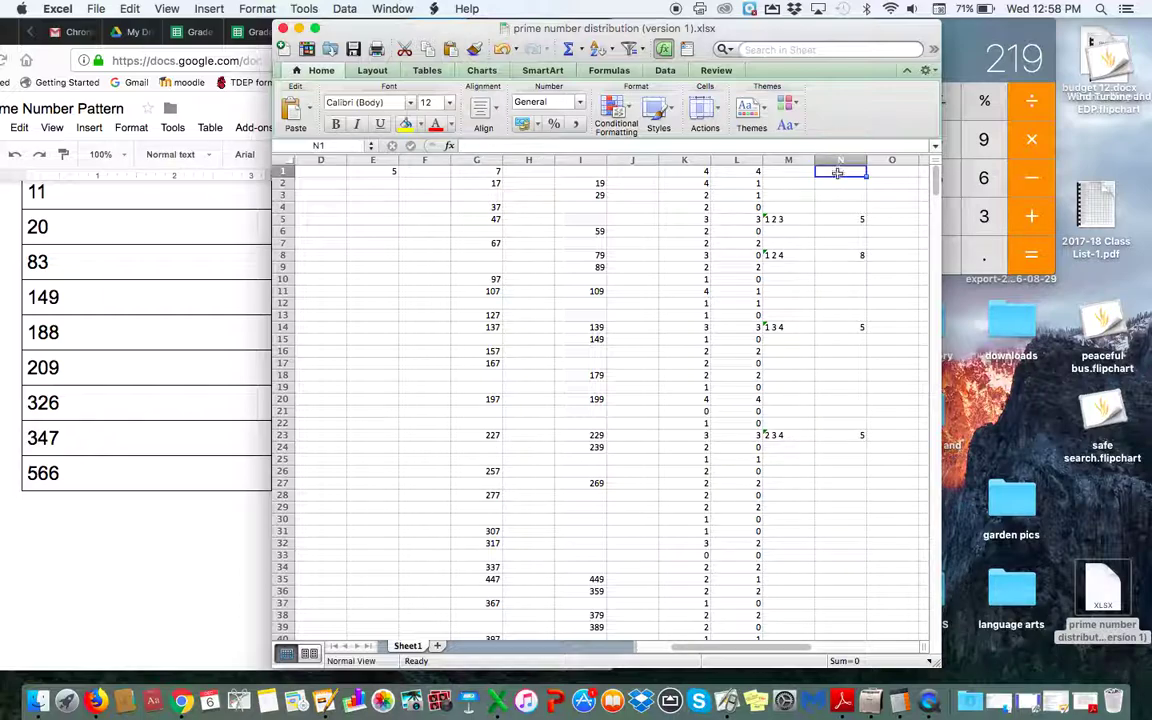
scroll(846, 250, left, 3)
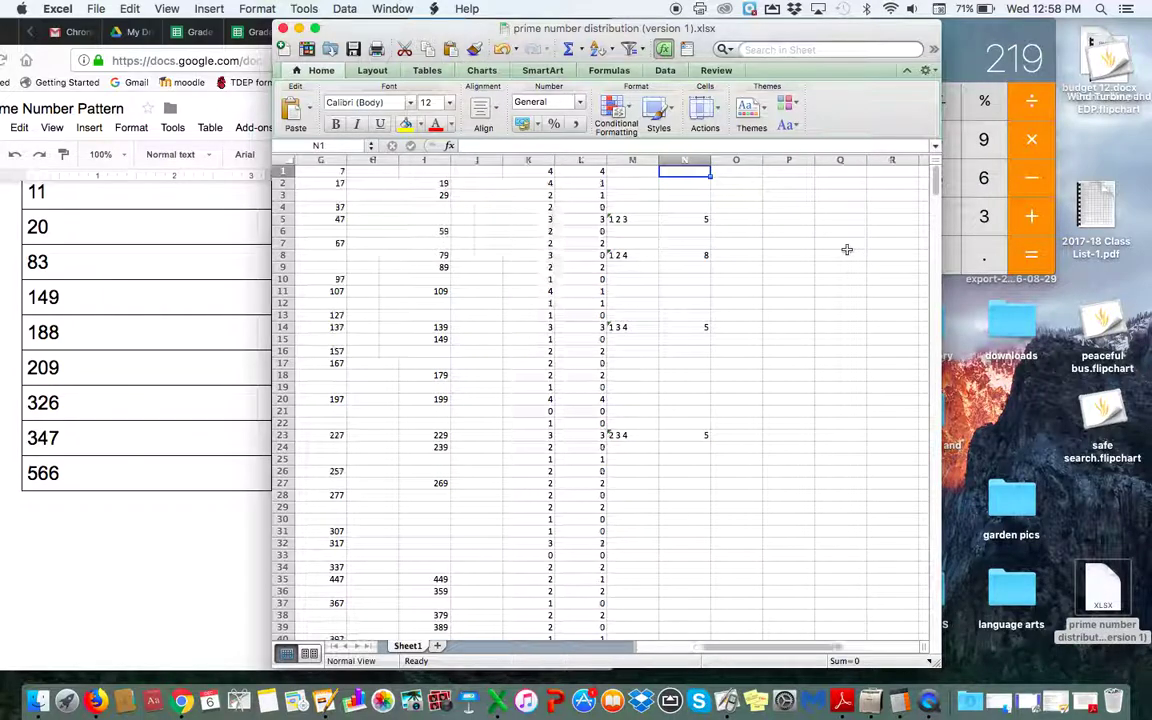
scroll(846, 250, right, 3)
scroll(846, 250, left, 3)
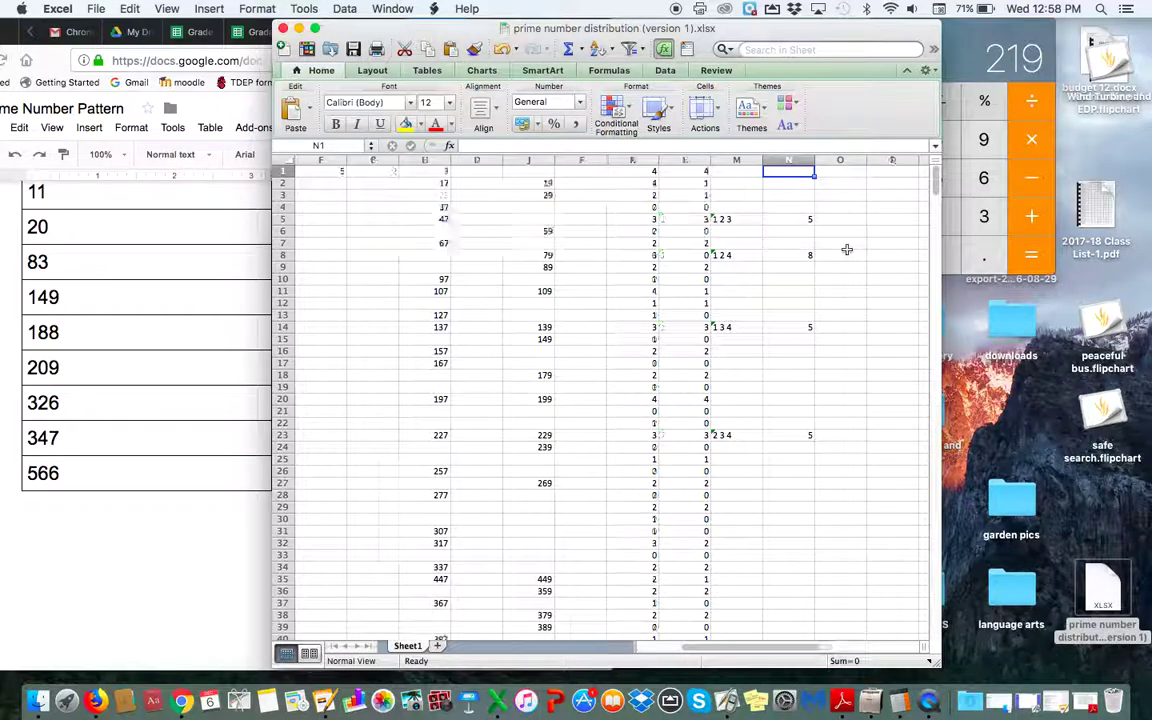